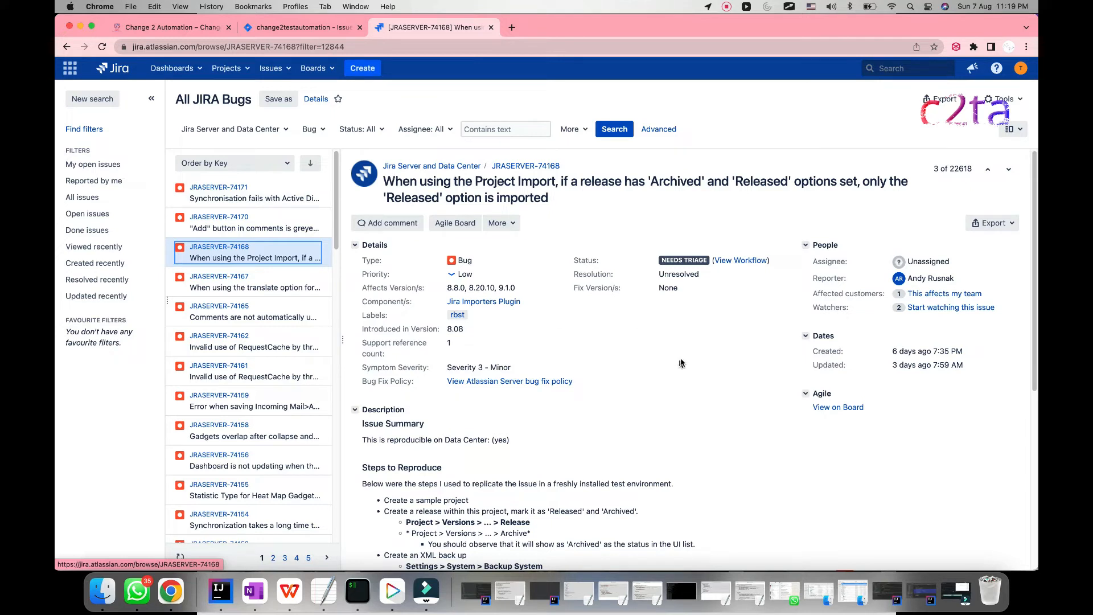
# Look through bug JRASERVER-74168 from its title and details down to the full description
pyautogui.scroll(-1, 686, 342)
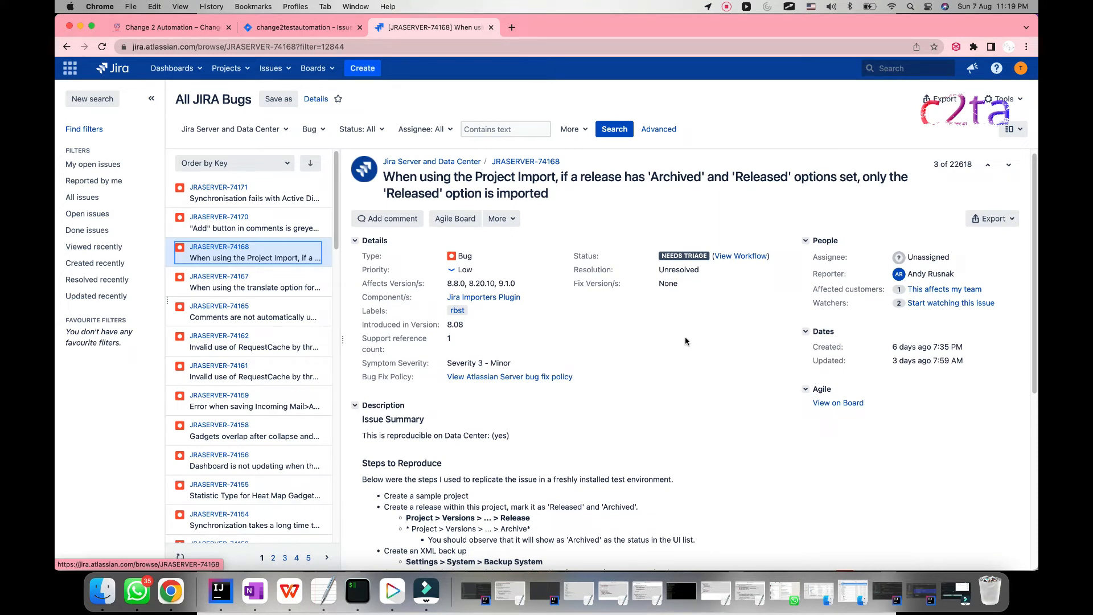
pyautogui.scroll(-5, 686, 341)
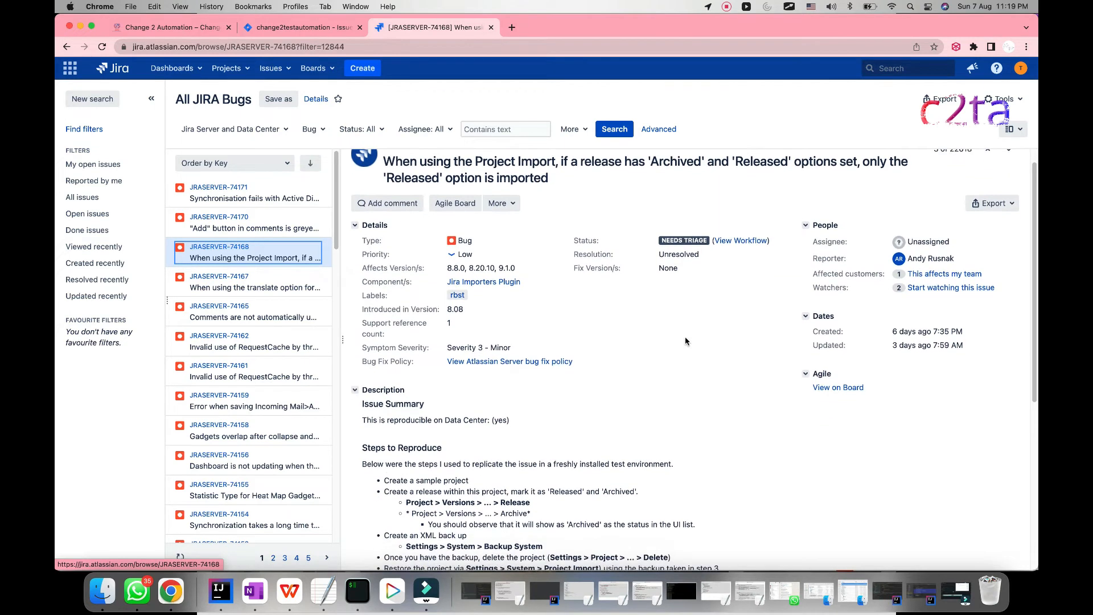
pyautogui.scroll(-3, 686, 341)
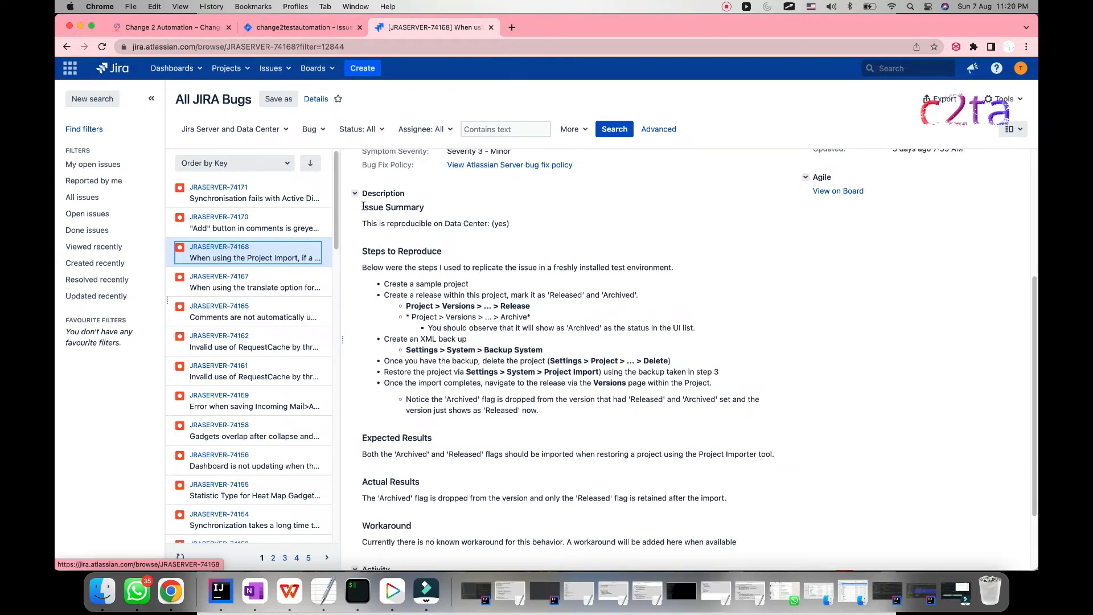
pyautogui.scroll(8, 459, 263)
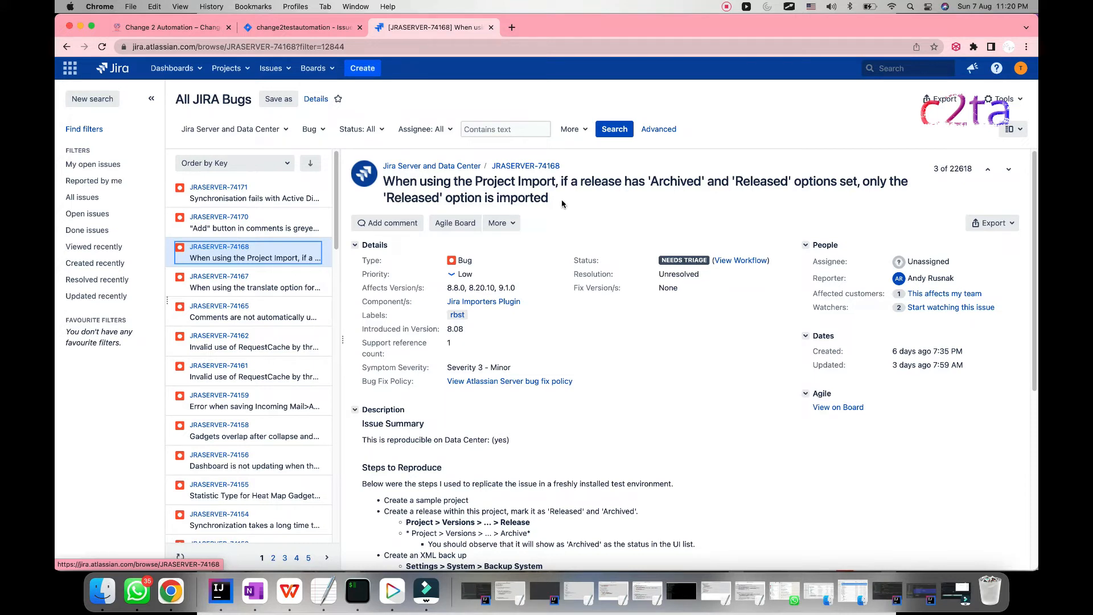
pyautogui.scroll(-5, 559, 192)
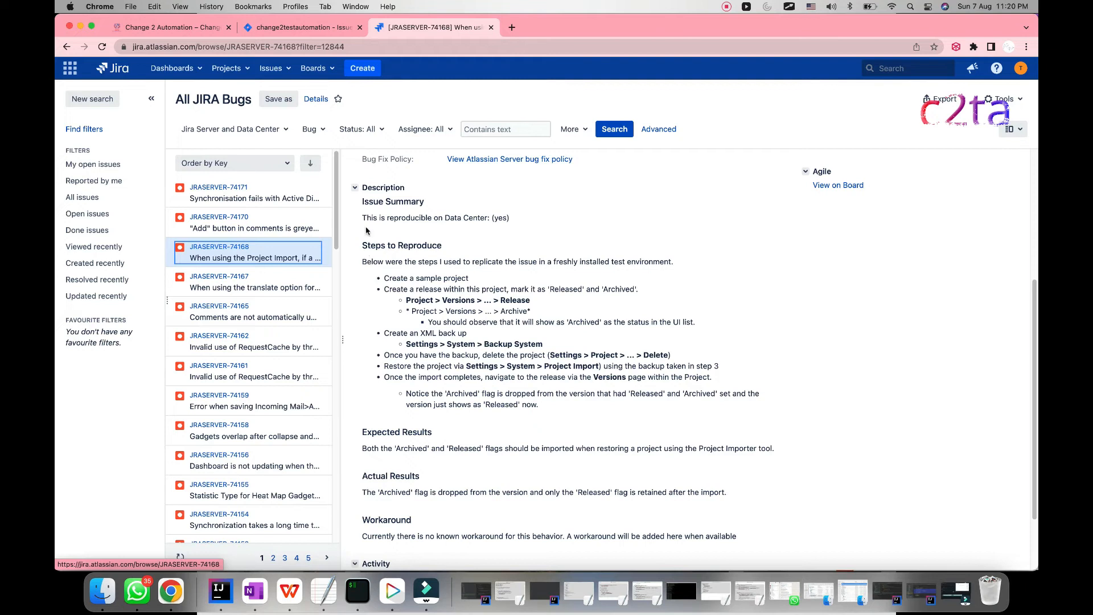
pyautogui.moveTo(362, 205); pyautogui.dragTo(465, 422)
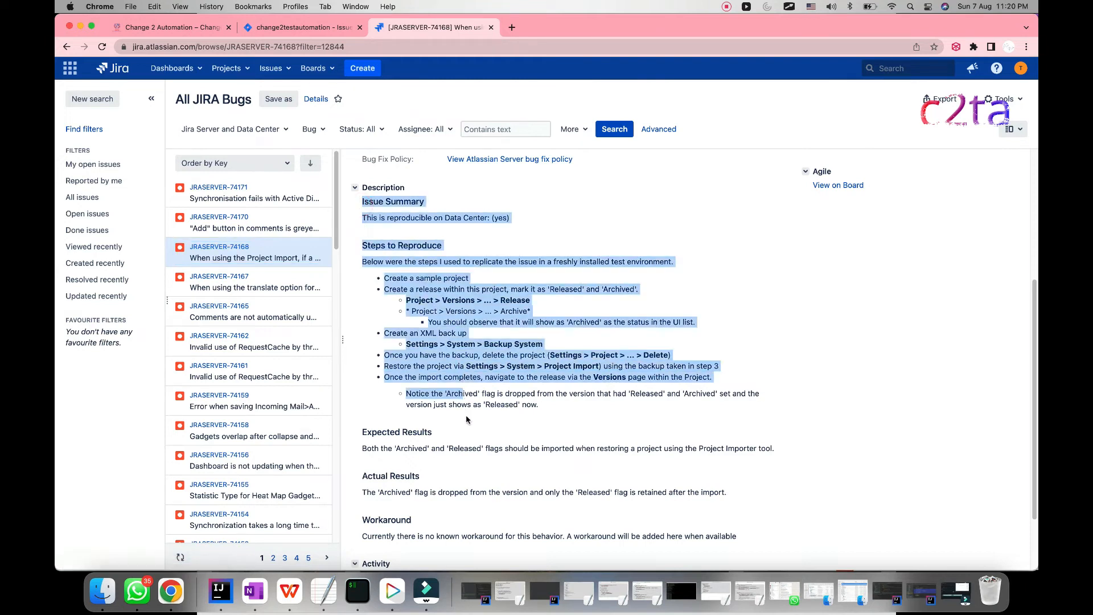
pyautogui.click(465, 422)
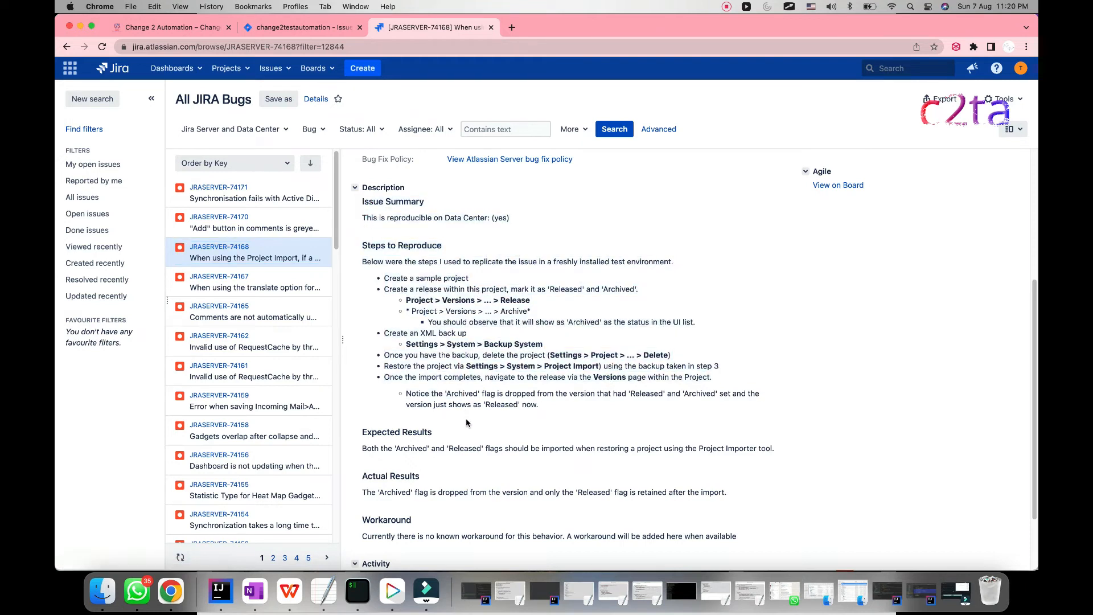
# Read the Issue Summary in the bug's description and locate the Steps to Reproduce section
pyautogui.doubleClick(366, 217)
pyautogui.click(386, 238)
pyautogui.moveTo(428, 217); pyautogui.dragTo(477, 217)
pyautogui.click(497, 218)
pyautogui.click(364, 242)
pyautogui.moveTo(369, 242); pyautogui.dragTo(449, 251)
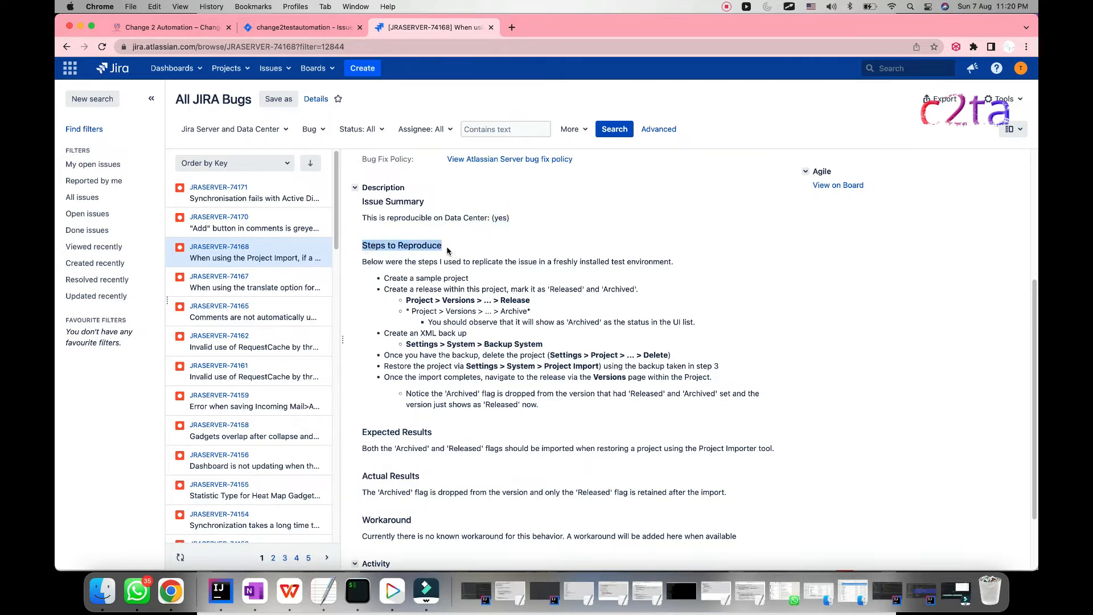
pyautogui.click(447, 250)
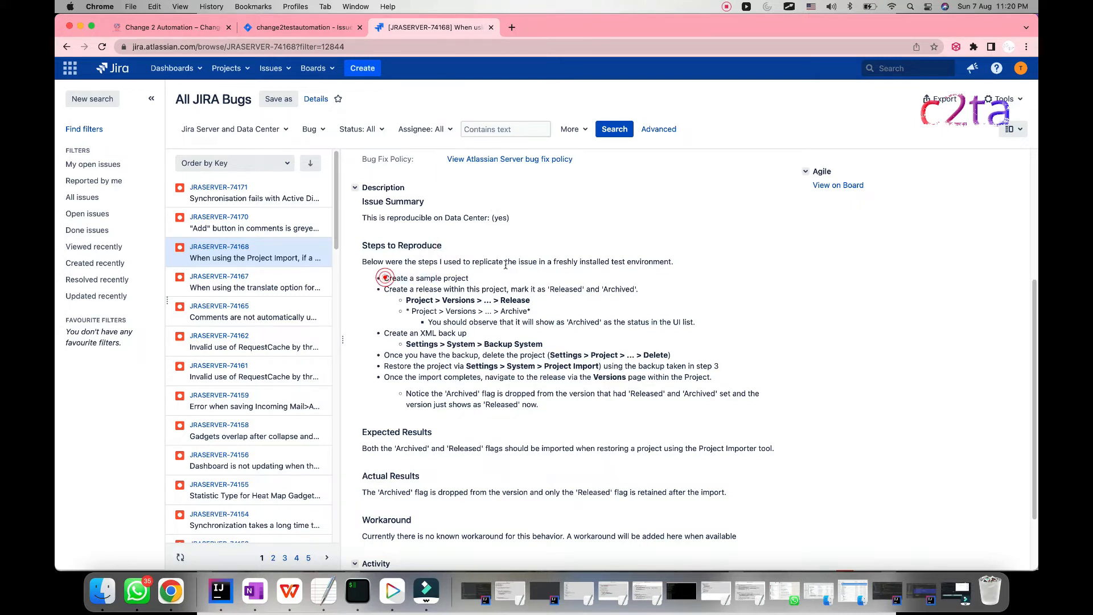
# Examine the test environment note and the listed reproduction steps, from creating a sample project to checking the imported release
pyautogui.moveTo(673, 262); pyautogui.dragTo(504, 263)
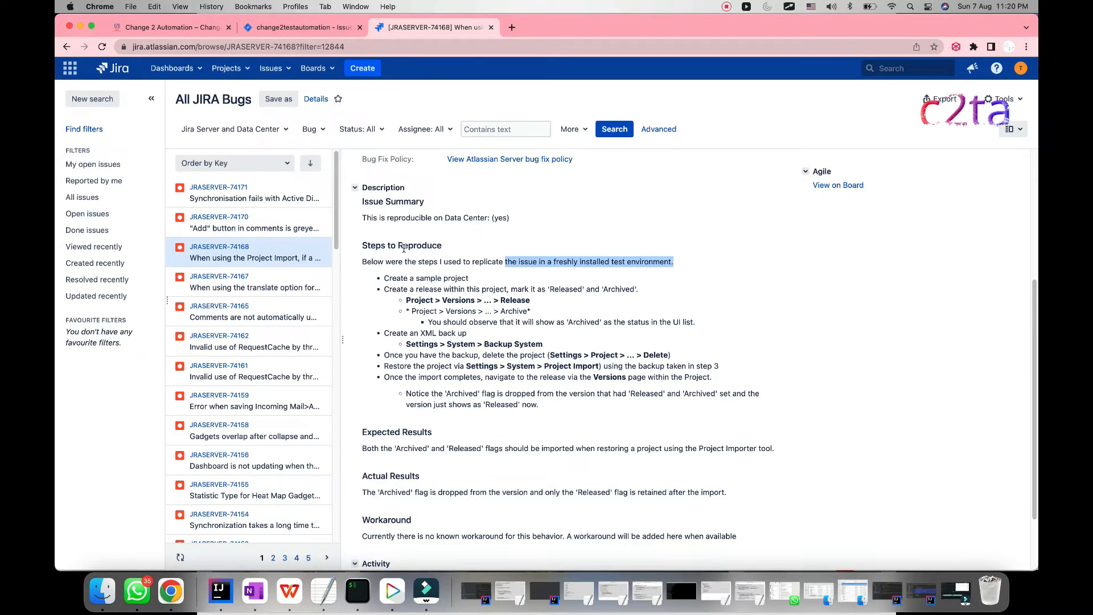
pyautogui.moveTo(392, 282); pyautogui.dragTo(436, 299)
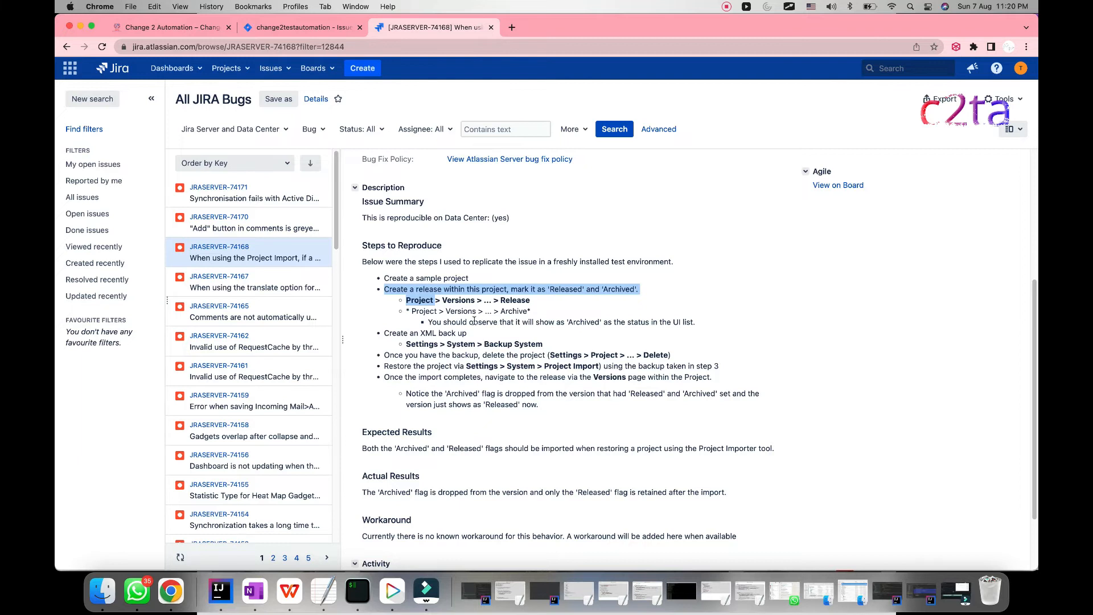
pyautogui.scroll(-2, 475, 321)
pyautogui.click(403, 287)
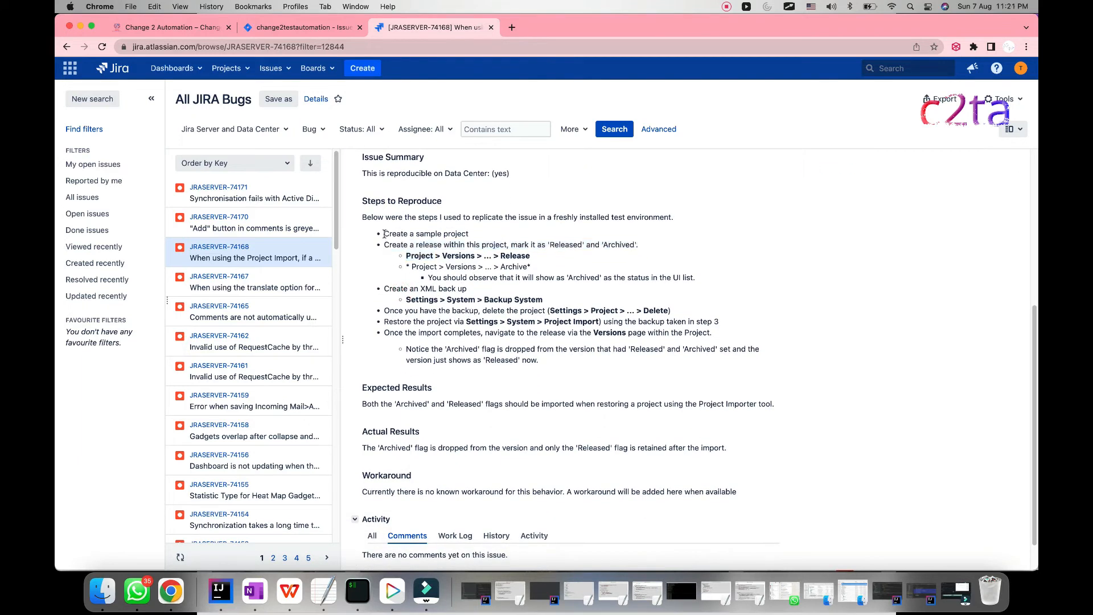
pyautogui.moveTo(383, 234); pyautogui.dragTo(481, 335)
pyautogui.click(517, 372)
pyautogui.scroll(-2, 490, 342)
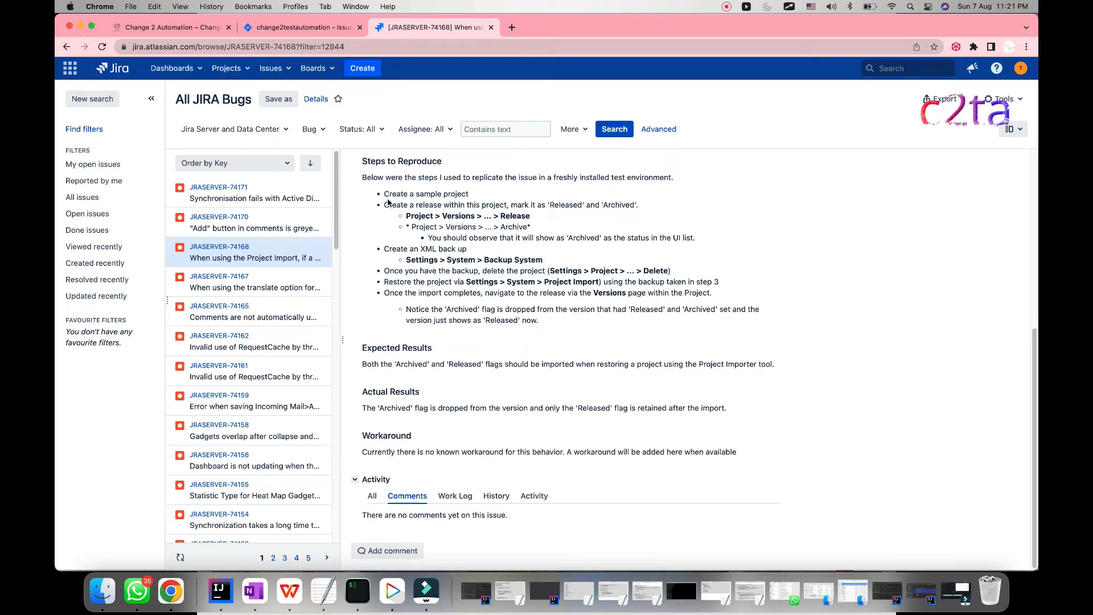
pyautogui.moveTo(385, 194); pyautogui.dragTo(478, 312)
# Compare the Expected Results with the Actual Results for the 'Archived' and 'Released' flags
pyautogui.click(369, 367)
pyautogui.moveTo(362, 366); pyautogui.dragTo(384, 366)
pyautogui.moveTo(573, 364); pyautogui.dragTo(773, 364)
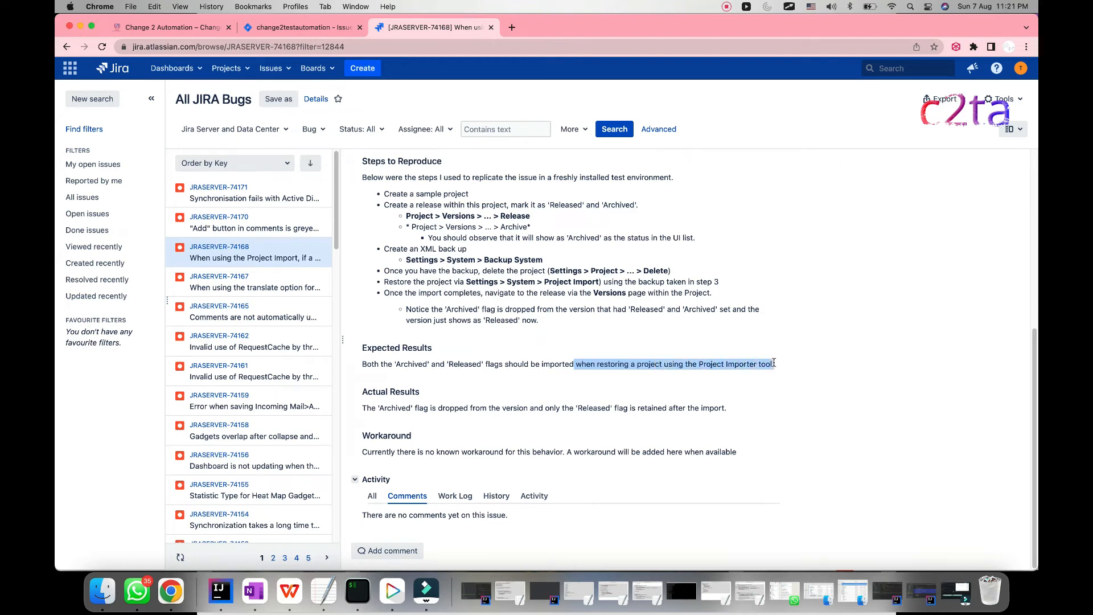
pyautogui.click(365, 363)
pyautogui.keyDown('shift'); pyautogui.click(513, 363); pyautogui.keyUp('shift')
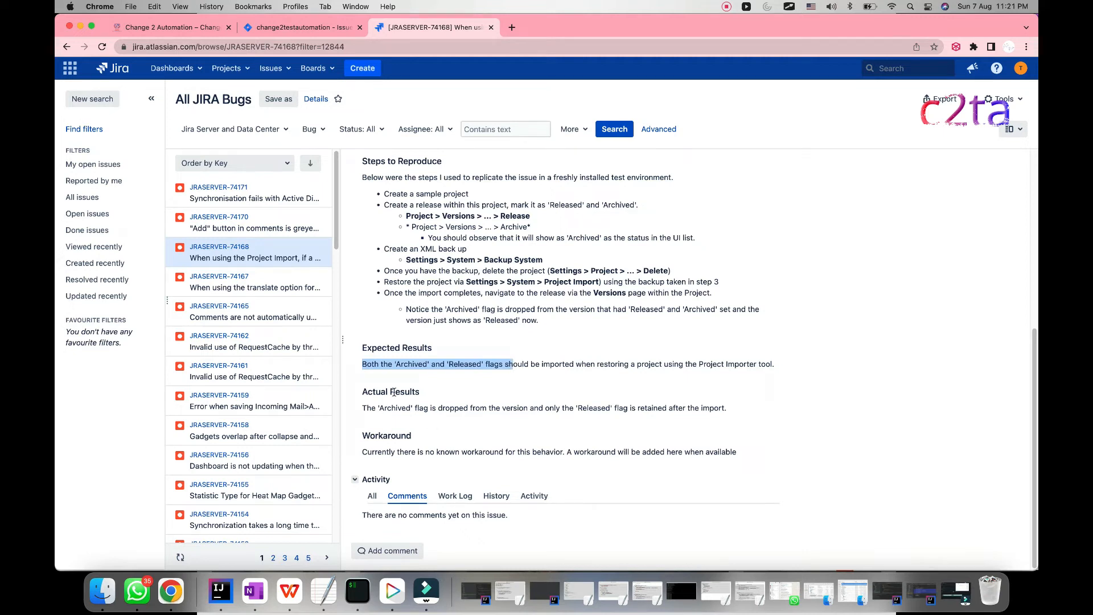
pyautogui.moveTo(363, 408); pyautogui.dragTo(731, 411)
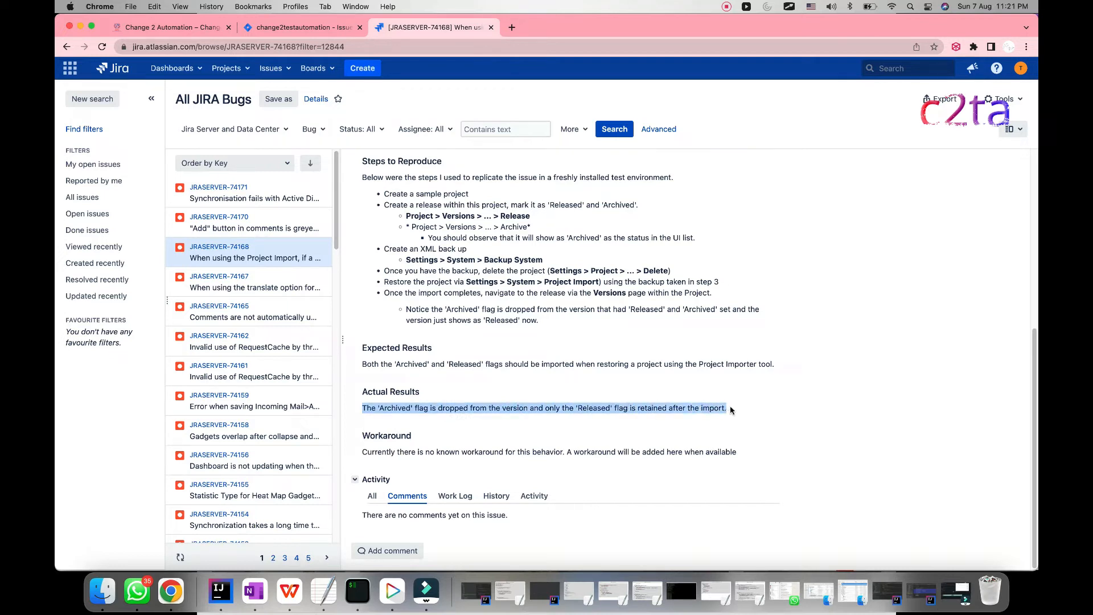
pyautogui.click(566, 411)
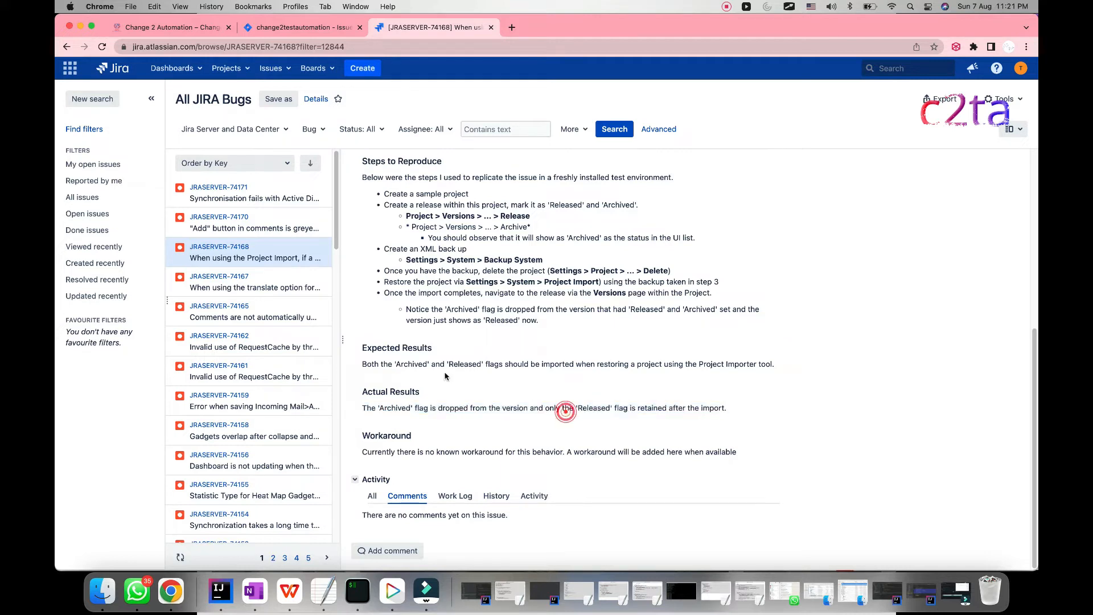
pyautogui.moveTo(394, 364); pyautogui.dragTo(568, 360)
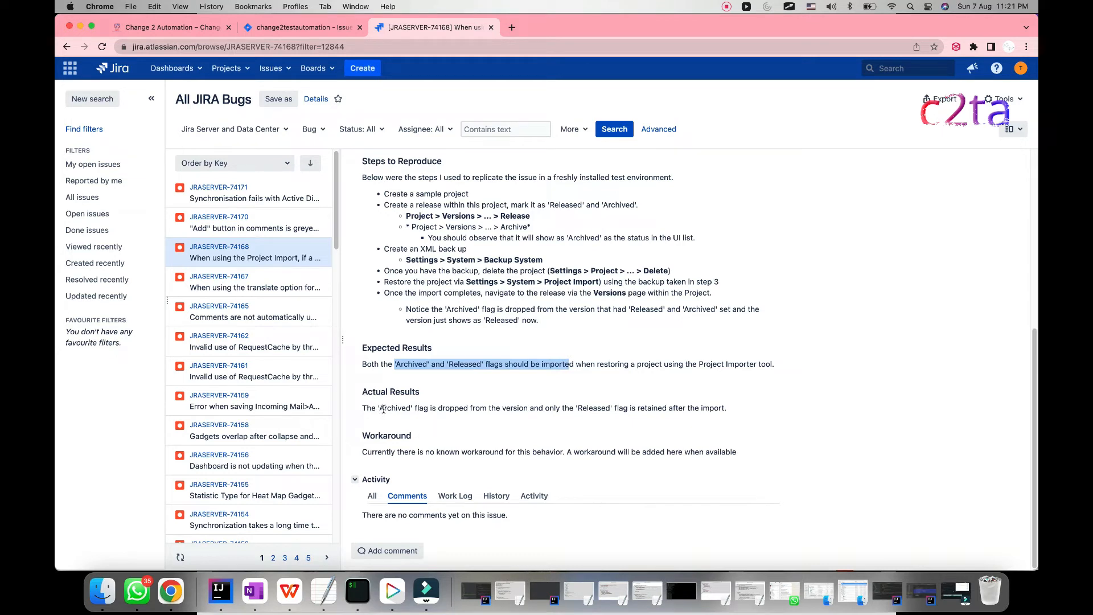
pyautogui.moveTo(553, 407); pyautogui.dragTo(714, 407)
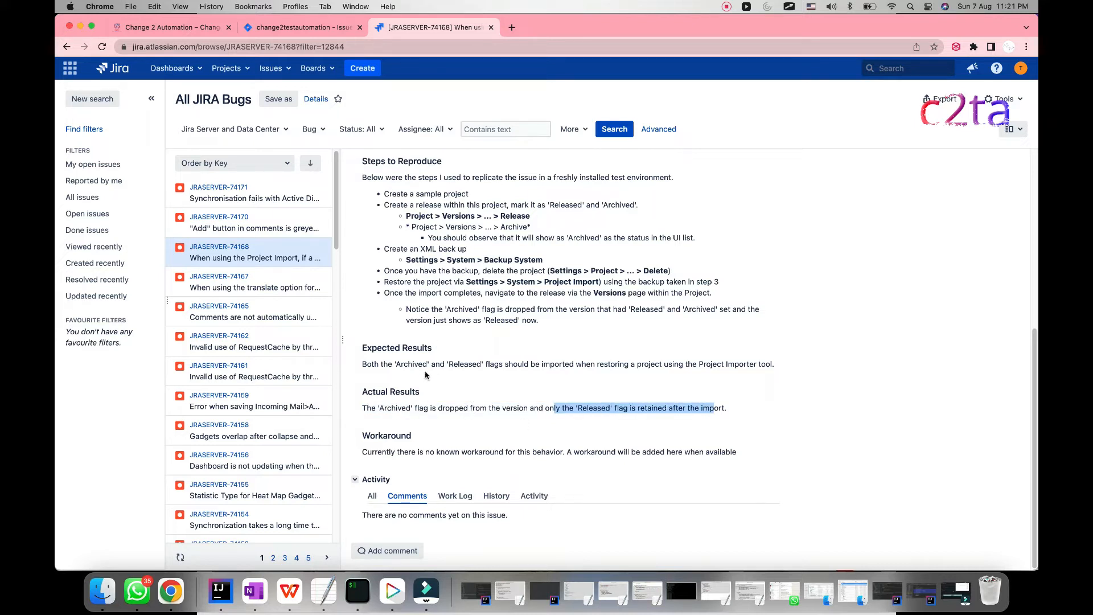
pyautogui.tripleClick(442, 363)
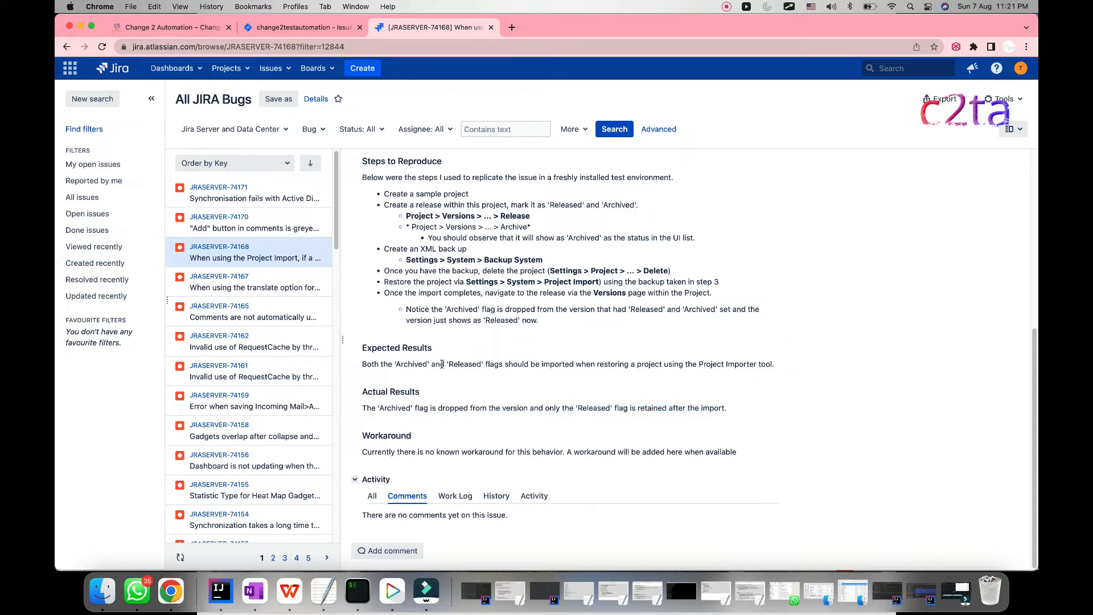
pyautogui.doubleClick(400, 407)
pyautogui.click(392, 362)
# Read the Workaround text in the bug's description
pyautogui.moveTo(420, 453)
pyautogui.mouseDown()
pyautogui.moveTo(458, 451)
pyautogui.moveTo(420, 449)
pyautogui.mouseUp()
pyautogui.doubleClick(380, 452)
pyautogui.tripleClick(399, 451)
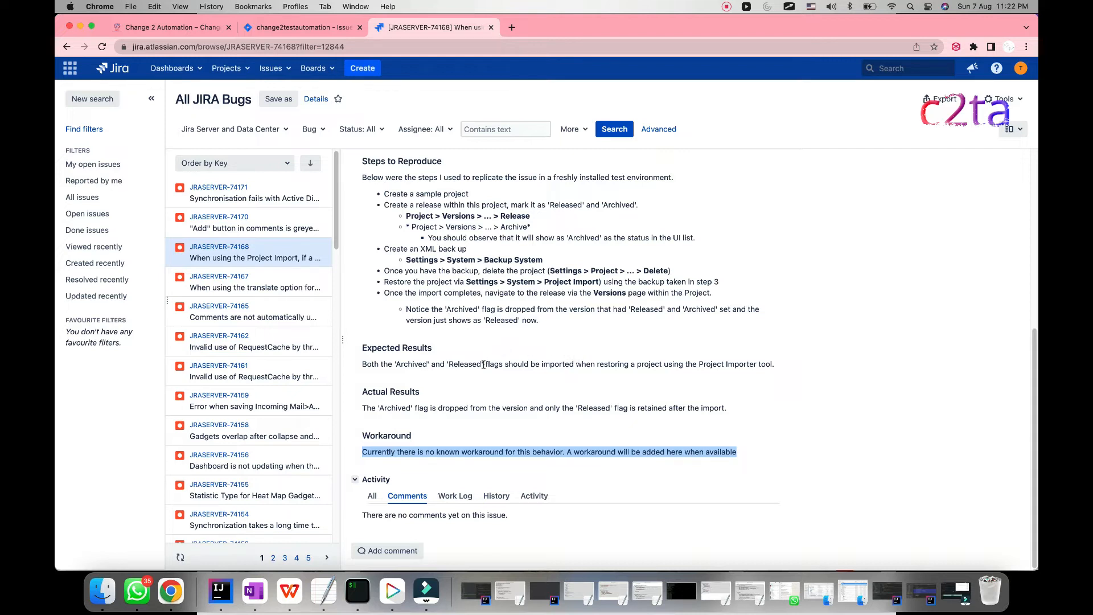
# Review the bug's detail fields: affected versions, introduced version, labels, priority and symptom severity
pyautogui.scroll(3, 483, 364)
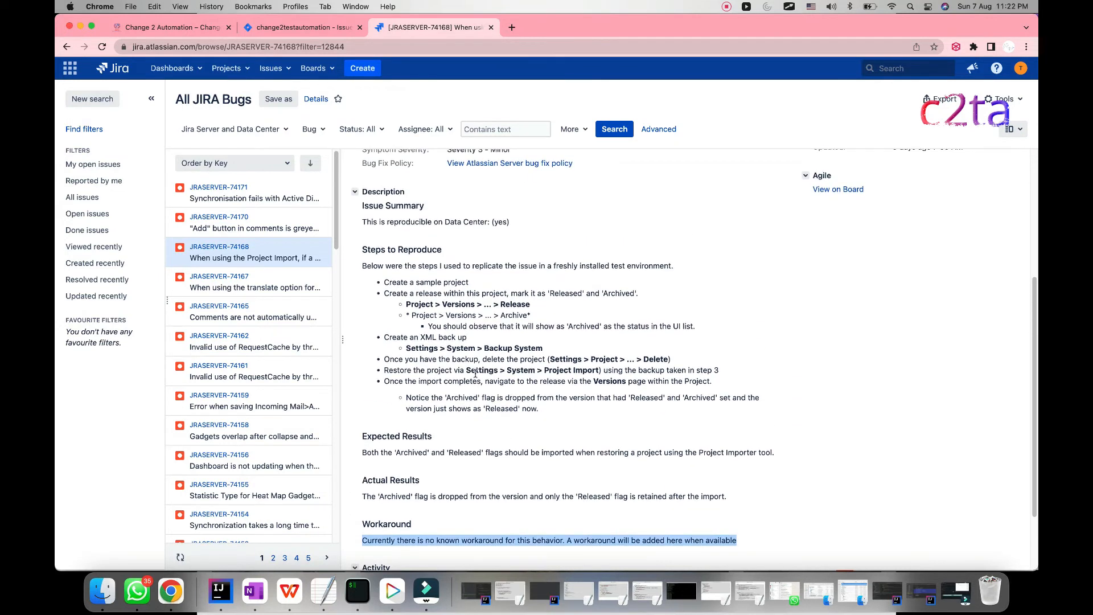
pyautogui.scroll(8, 475, 374)
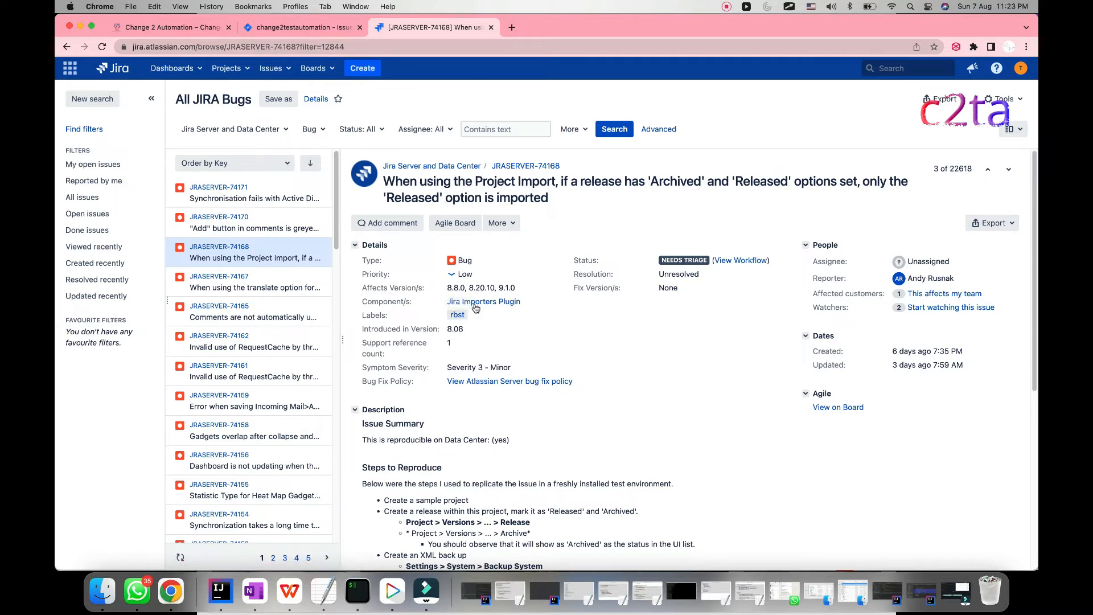
pyautogui.moveTo(444, 289); pyautogui.dragTo(519, 288)
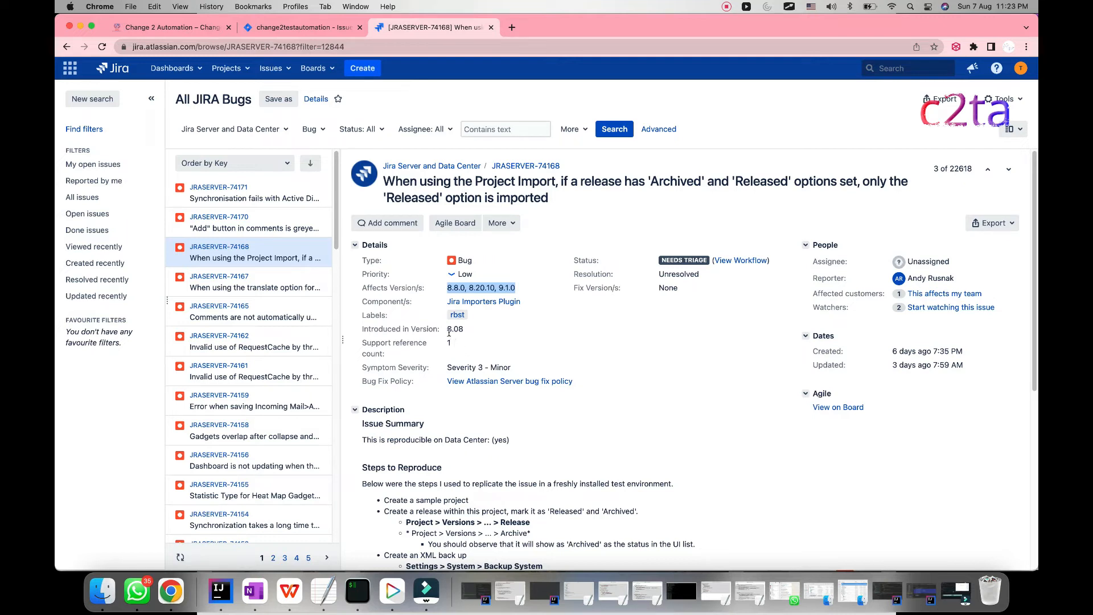
pyautogui.moveTo(446, 329); pyautogui.dragTo(472, 335)
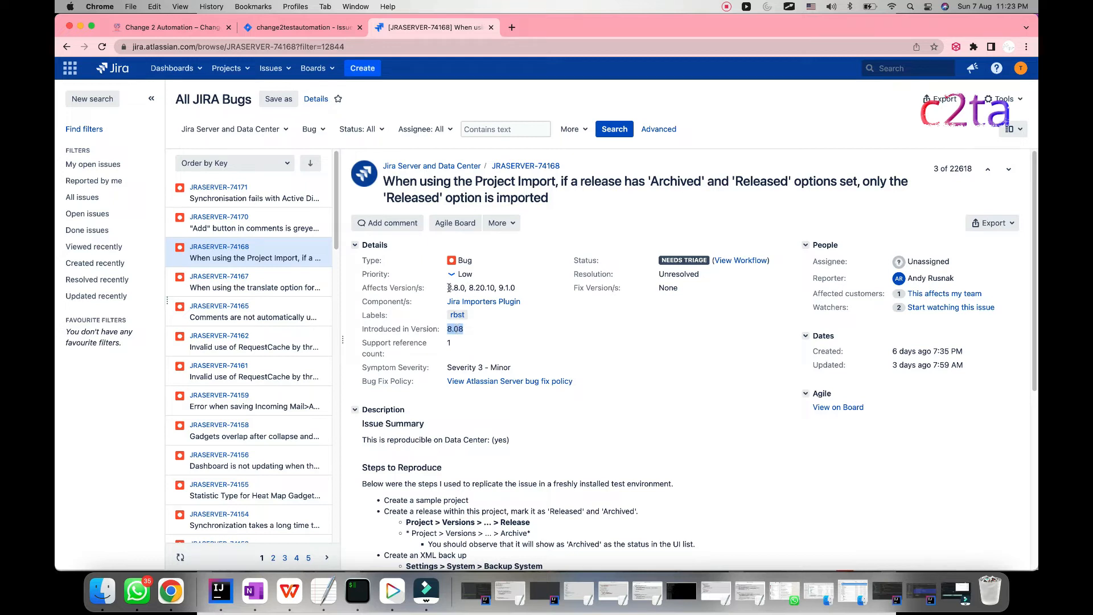
pyautogui.moveTo(449, 288); pyautogui.dragTo(517, 286)
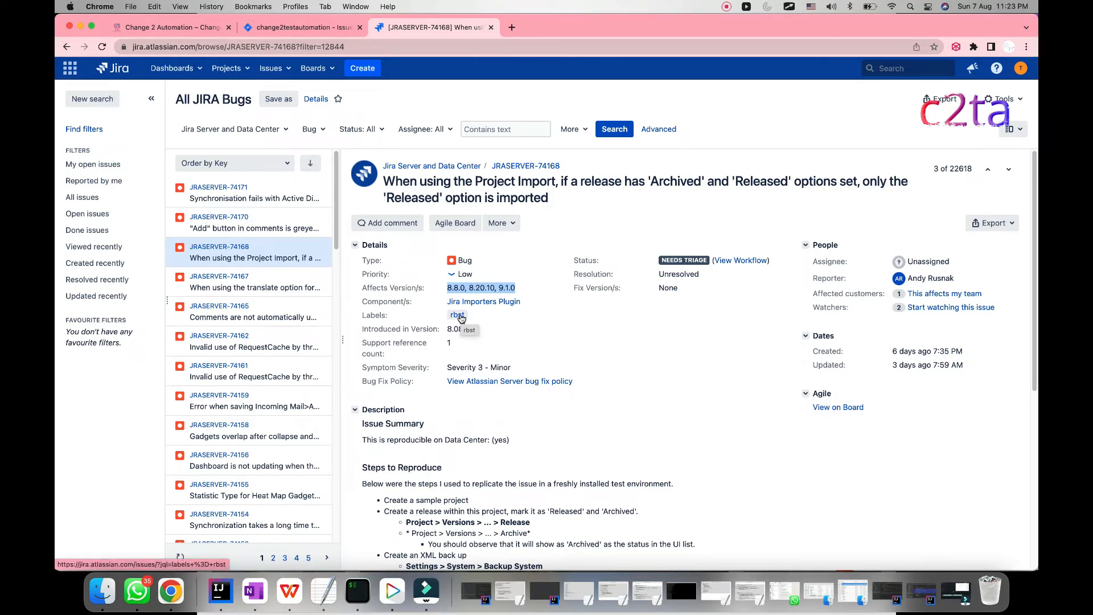
pyautogui.moveTo(442, 314); pyautogui.dragTo(470, 315)
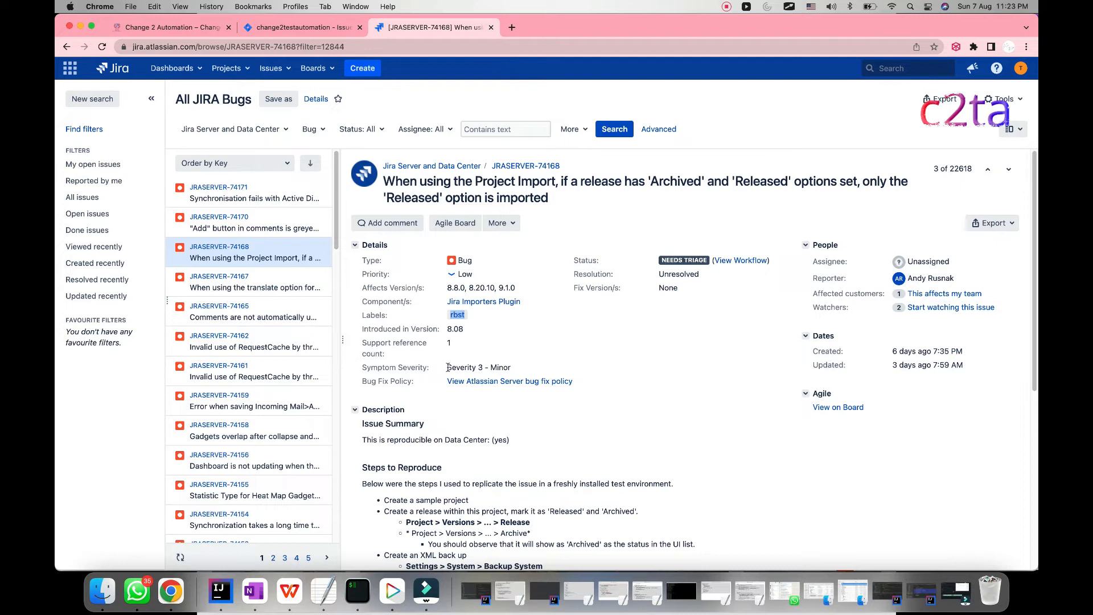
pyautogui.moveTo(448, 367); pyautogui.dragTo(517, 367)
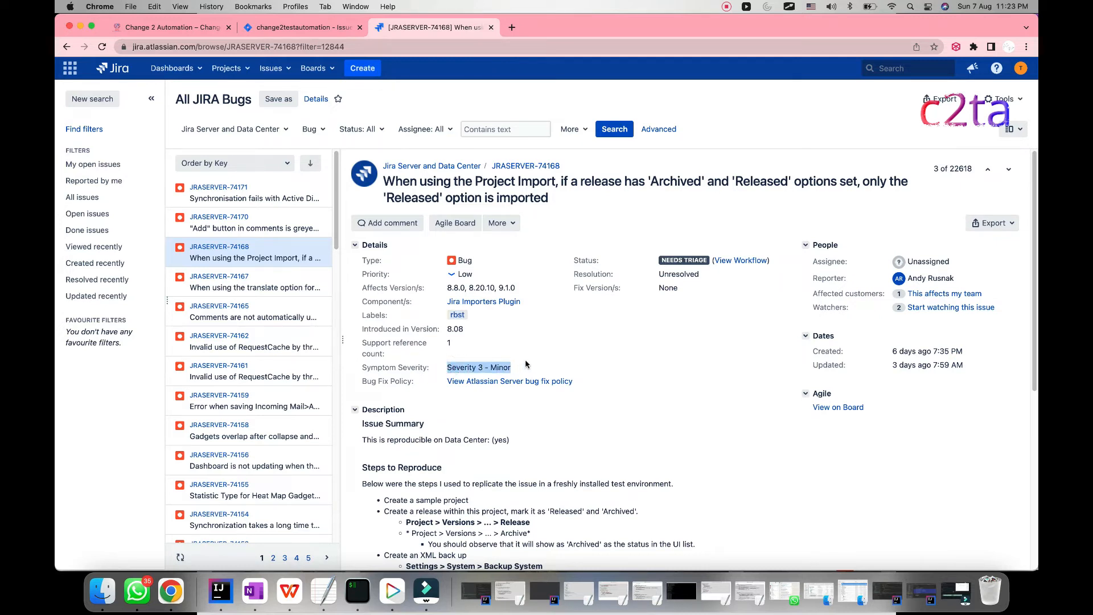
pyautogui.click(526, 361)
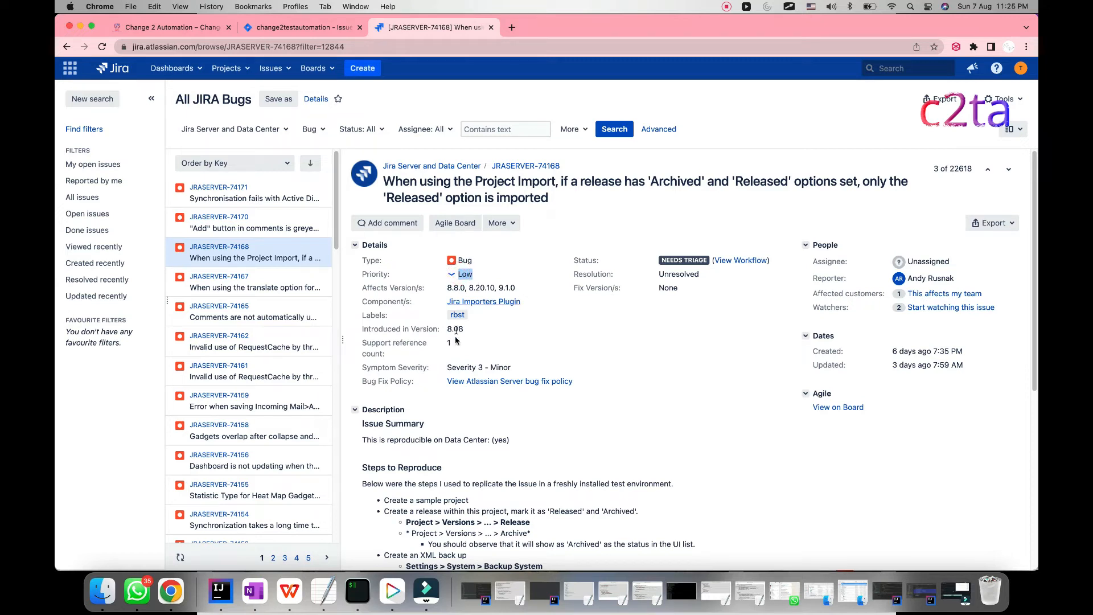
pyautogui.moveTo(449, 367); pyautogui.dragTo(511, 369)
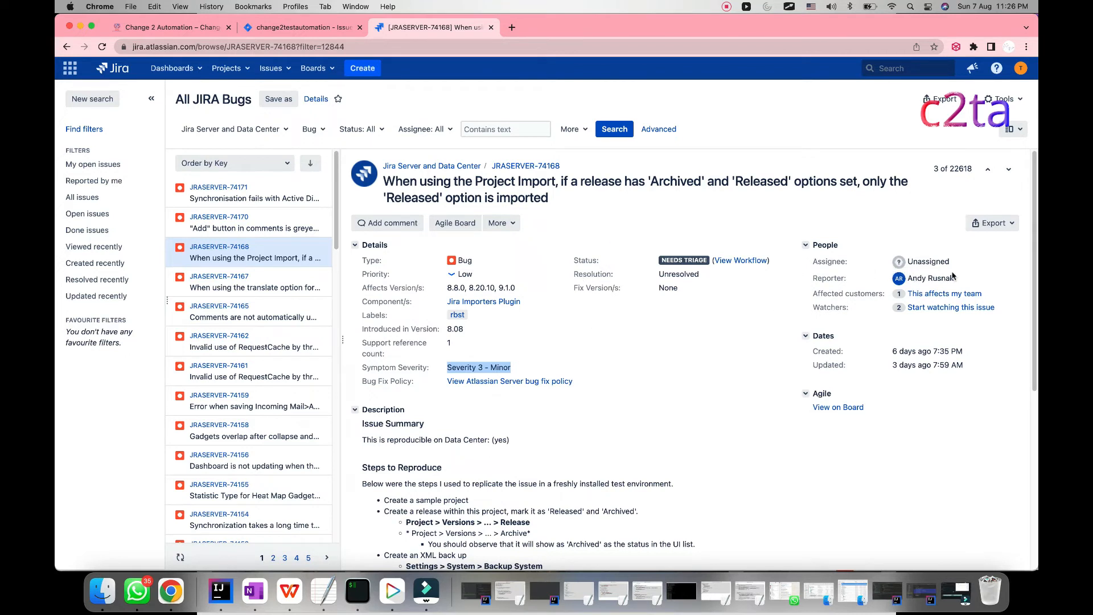
# Check the bug's created and updated dates and the comments in its activity section
pyautogui.click(892, 351)
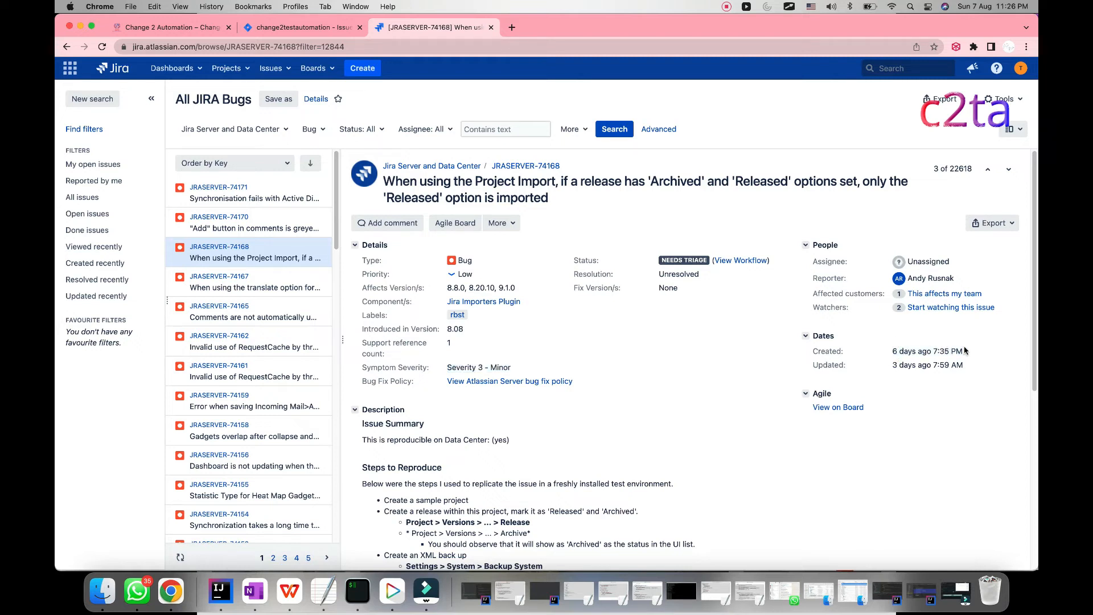
pyautogui.moveTo(891, 365); pyautogui.dragTo(970, 371)
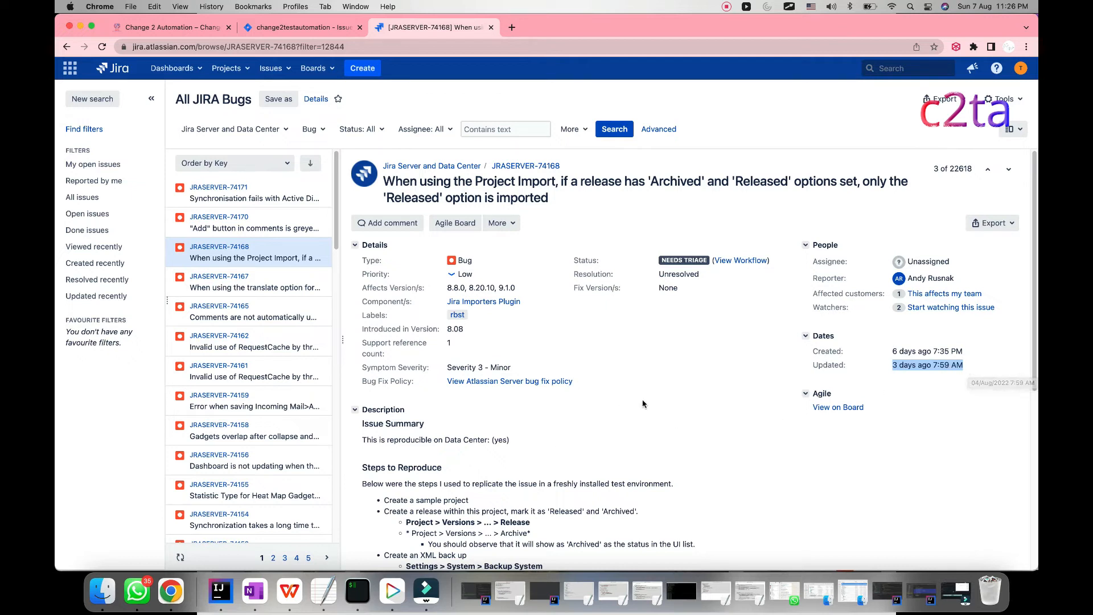
pyautogui.scroll(-5, 680, 440)
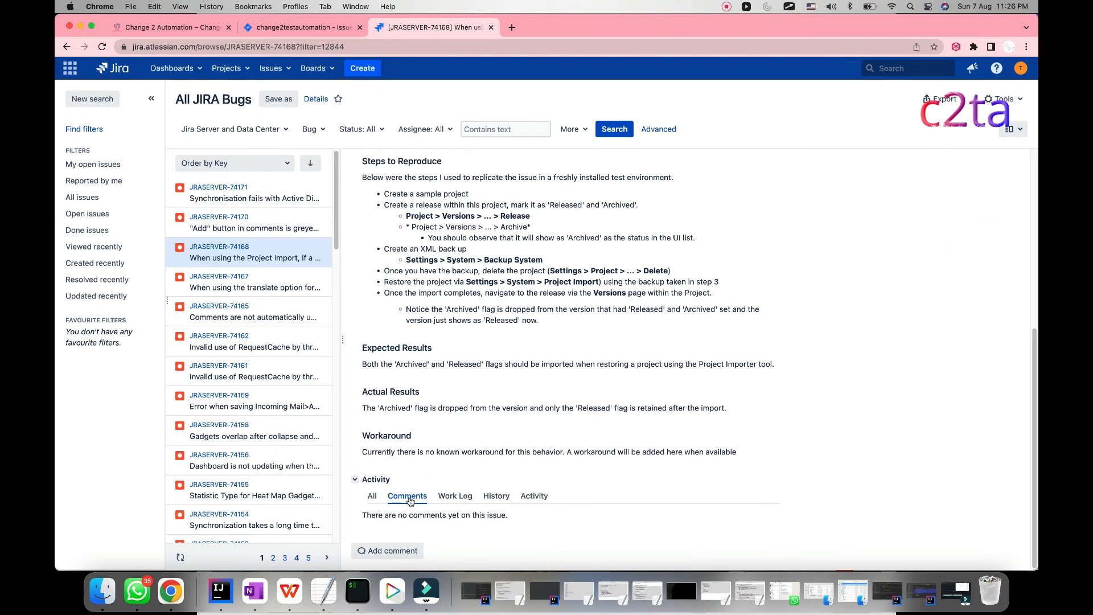
# Open bugs JRASERVER-74165 and JRASERVER-74167 from the issue list to view their descriptions
pyautogui.click(262, 302)
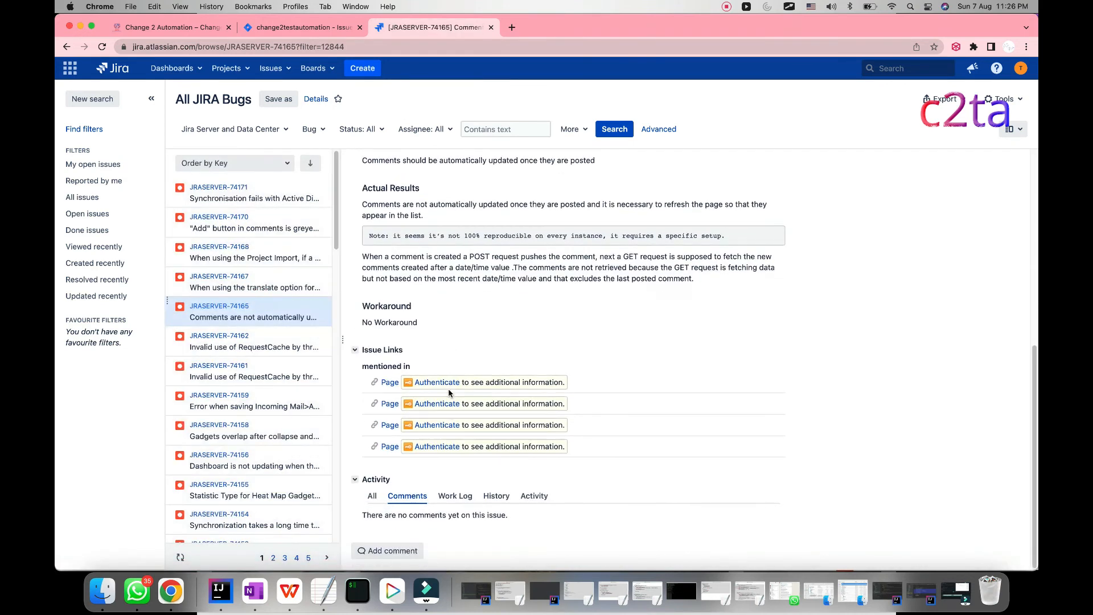
pyautogui.click(276, 272)
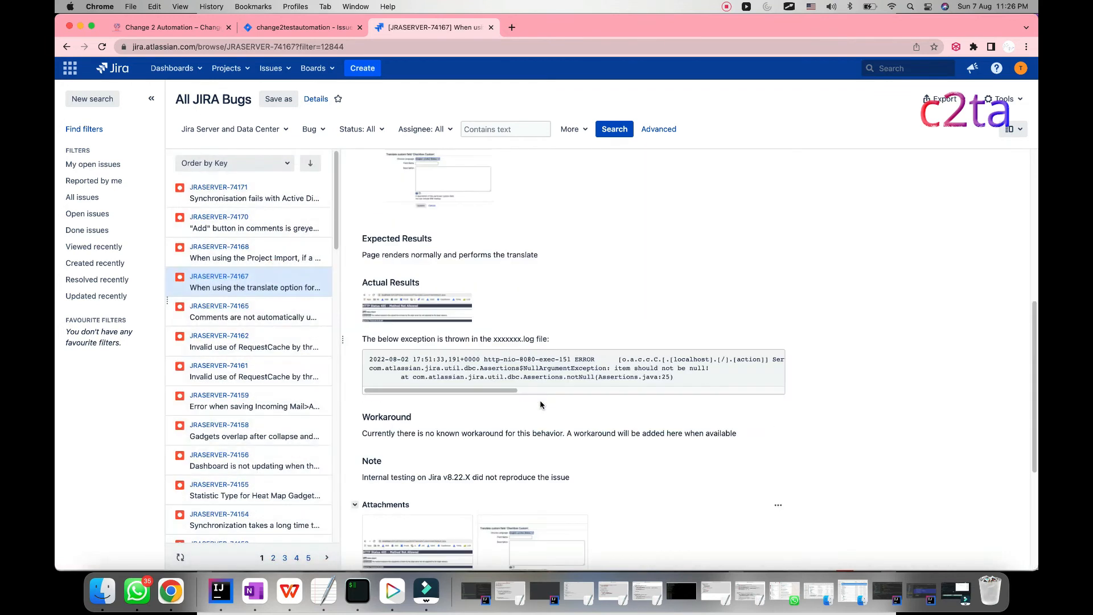
# Look through the rest of the open bug, then open JRASERVER-74161 and JRASERVER-74159 from the issue list
pyautogui.scroll(-5, 540, 400)
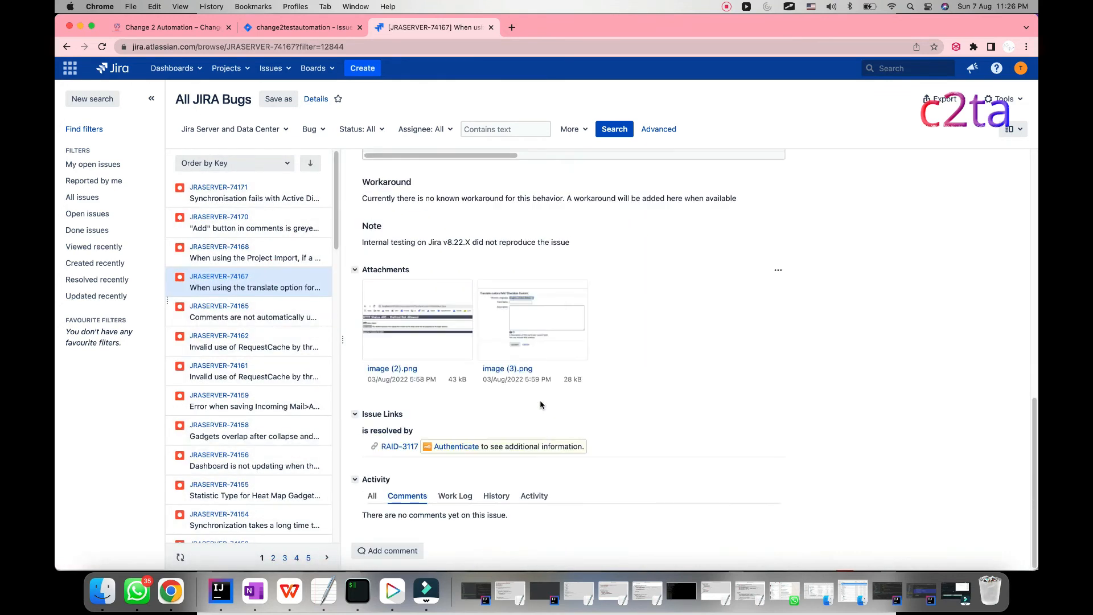
pyautogui.click(251, 378)
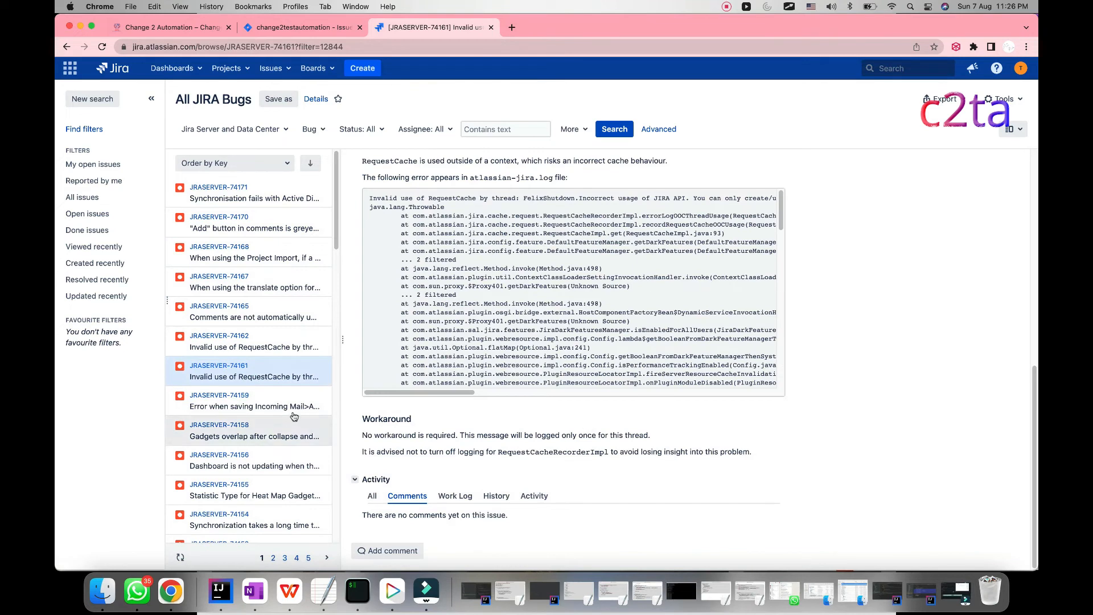
pyautogui.click(289, 398)
pyautogui.scroll(-10, 568, 435)
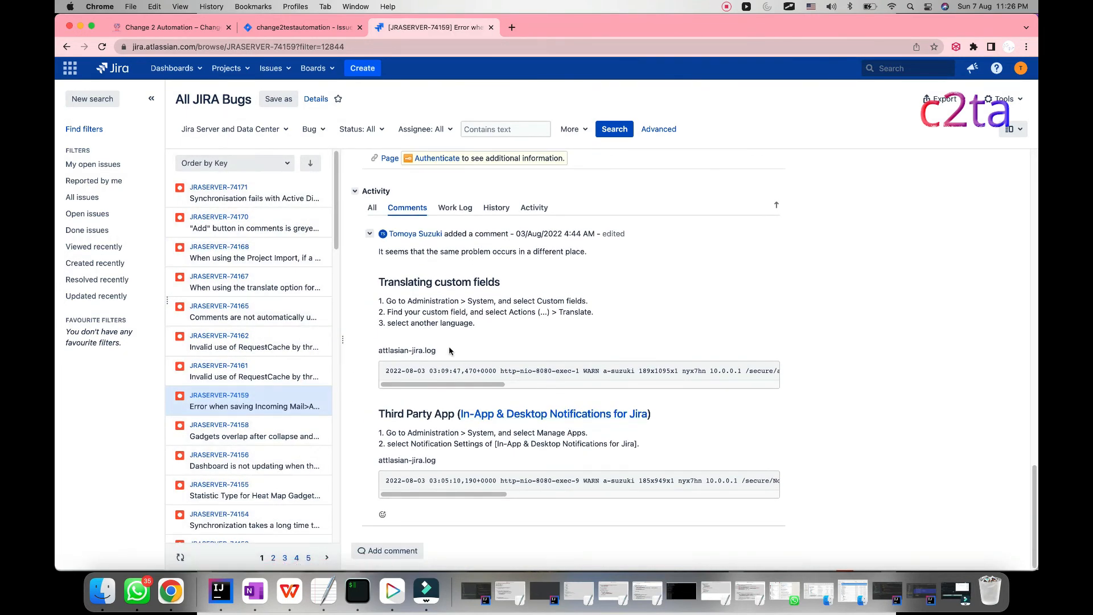
# Review JRASERVER-74159's detail fields, people, dates, reproduction steps, expected and actual results, attachments and comments
pyautogui.scroll(4, 449, 348)
pyautogui.scroll(10, 451, 353)
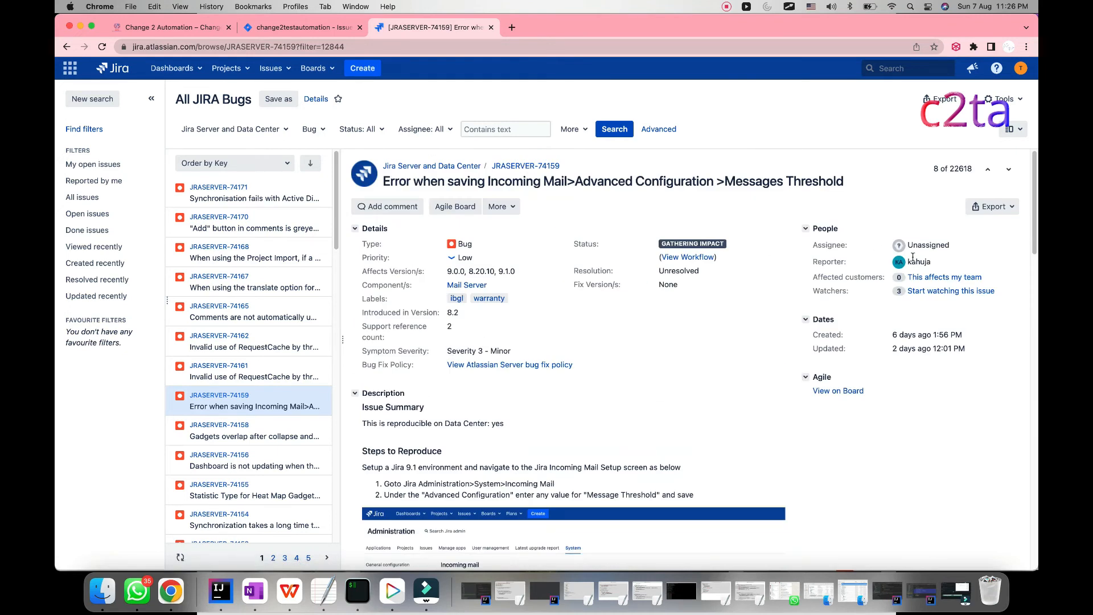
pyautogui.scroll(-12, 800, 393)
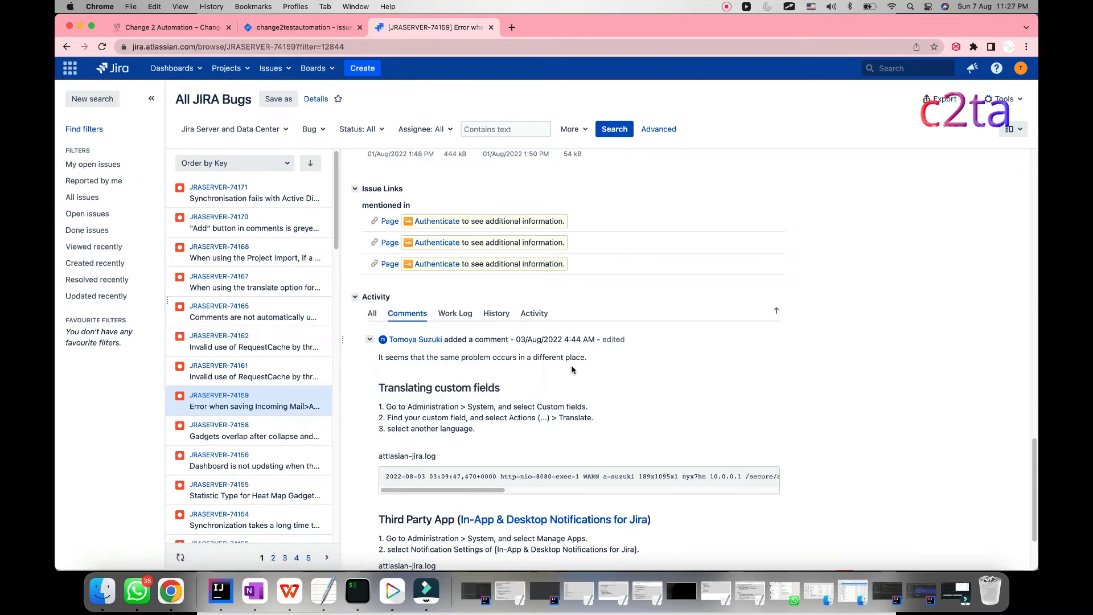
pyautogui.scroll(10, 652, 414)
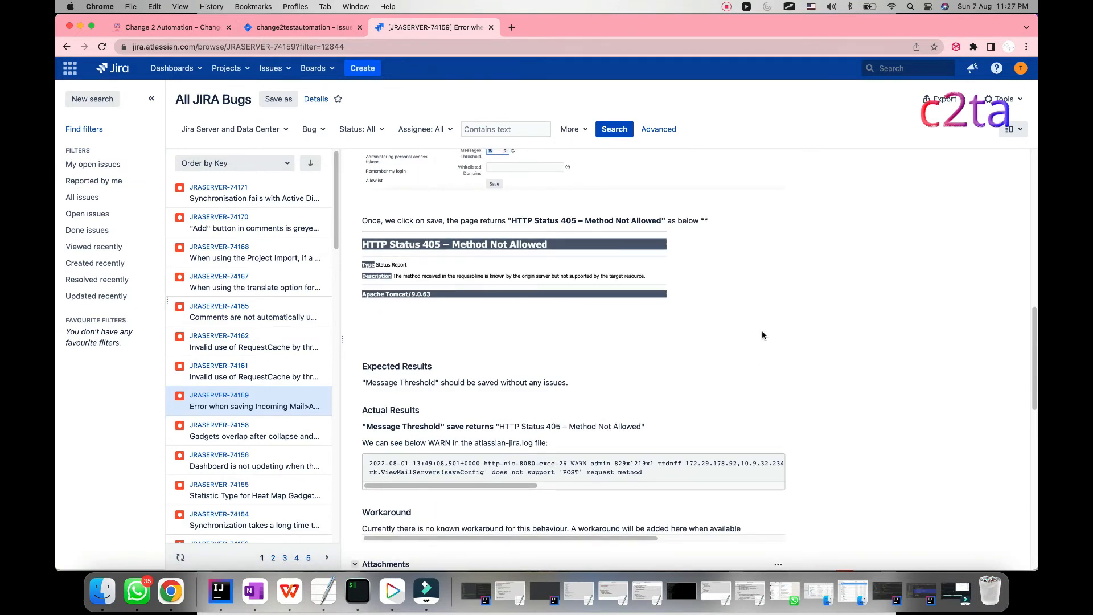
pyautogui.scroll(10, 761, 335)
pyautogui.scroll(-15, 544, 426)
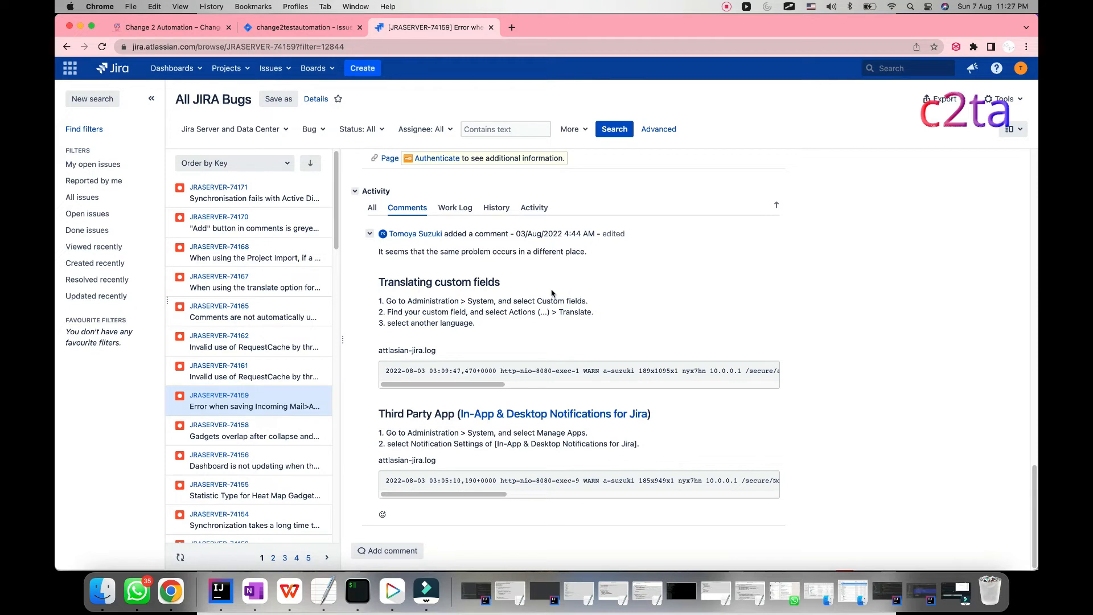
pyautogui.scroll(5, 445, 331)
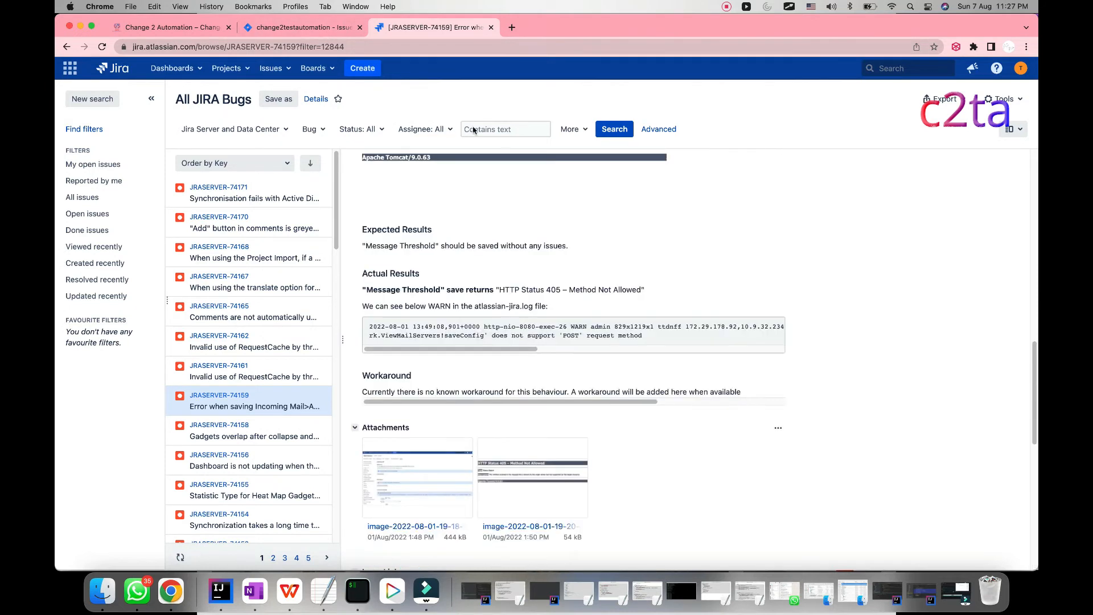
pyautogui.scroll(10, 445, 333)
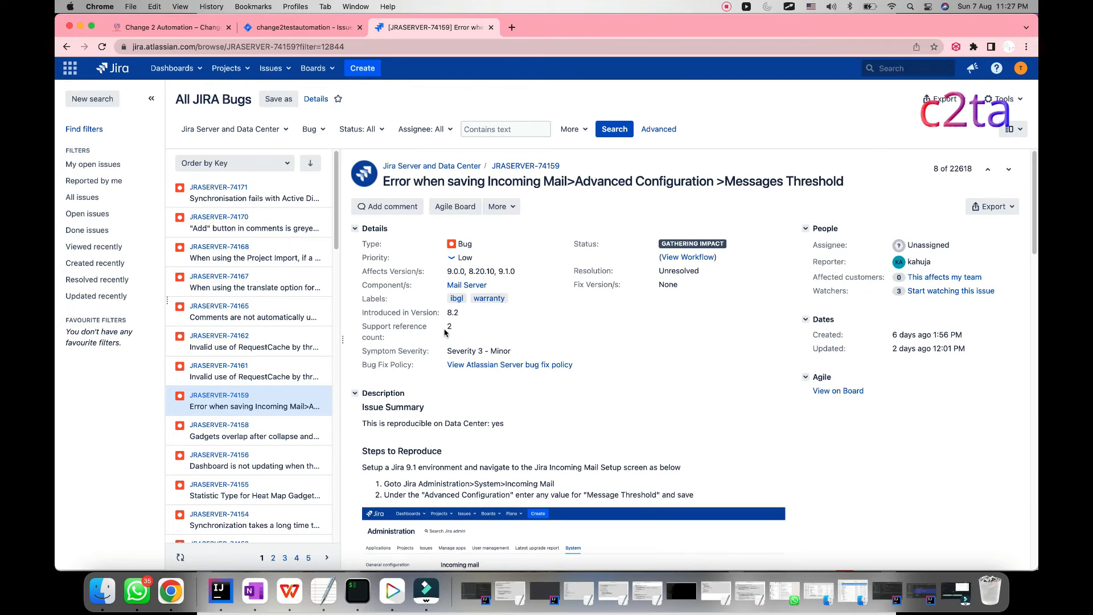
# Start a new issue in the change2testautomation project, check the available issue types and keep Bug
pyautogui.click(284, 29)
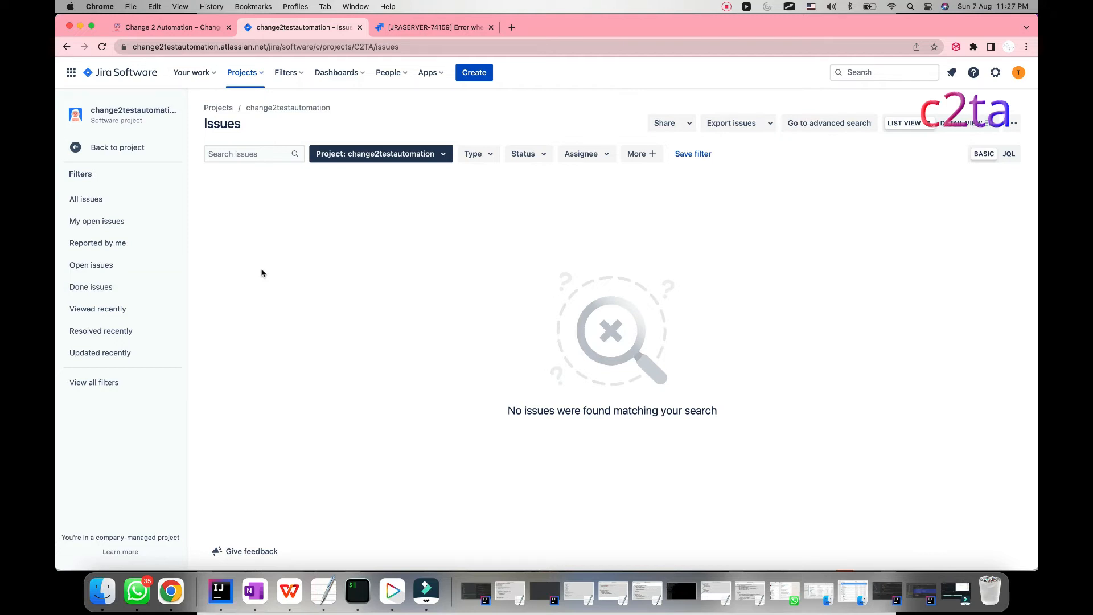
pyautogui.click(472, 75)
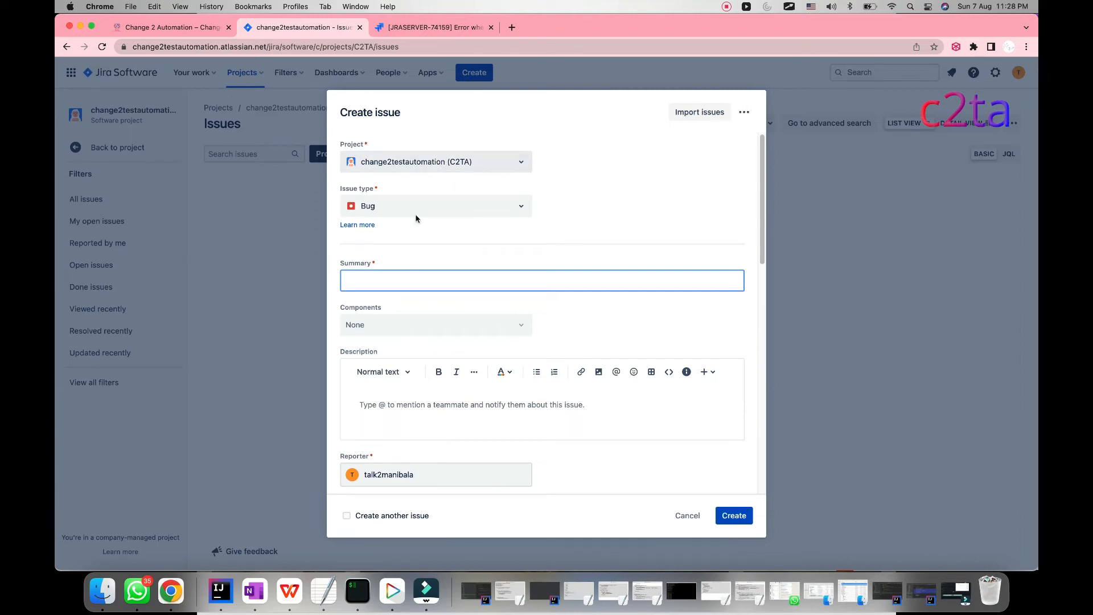
pyautogui.click(384, 207)
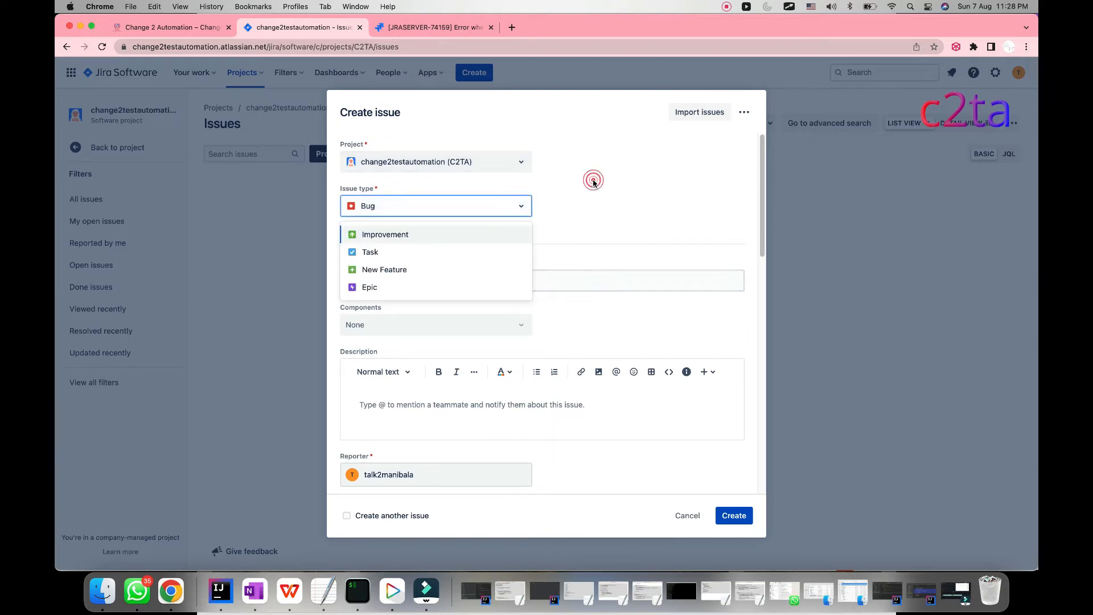
pyautogui.click(549, 205)
# Enter "Issue in login into the application" as the bug's summary
pyautogui.click(414, 284)
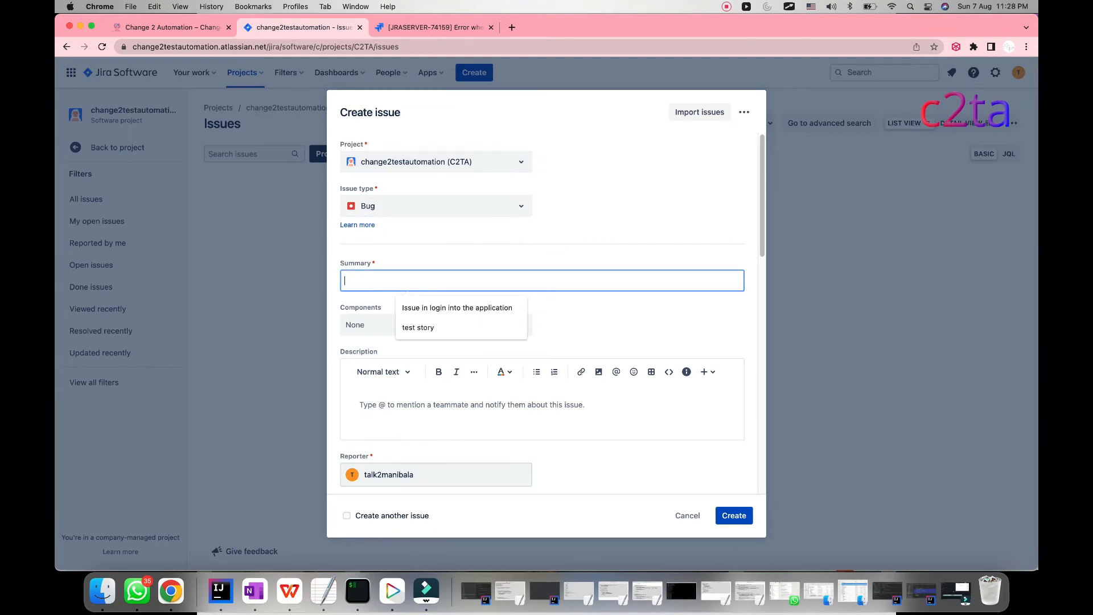
pyautogui.write('Issue')
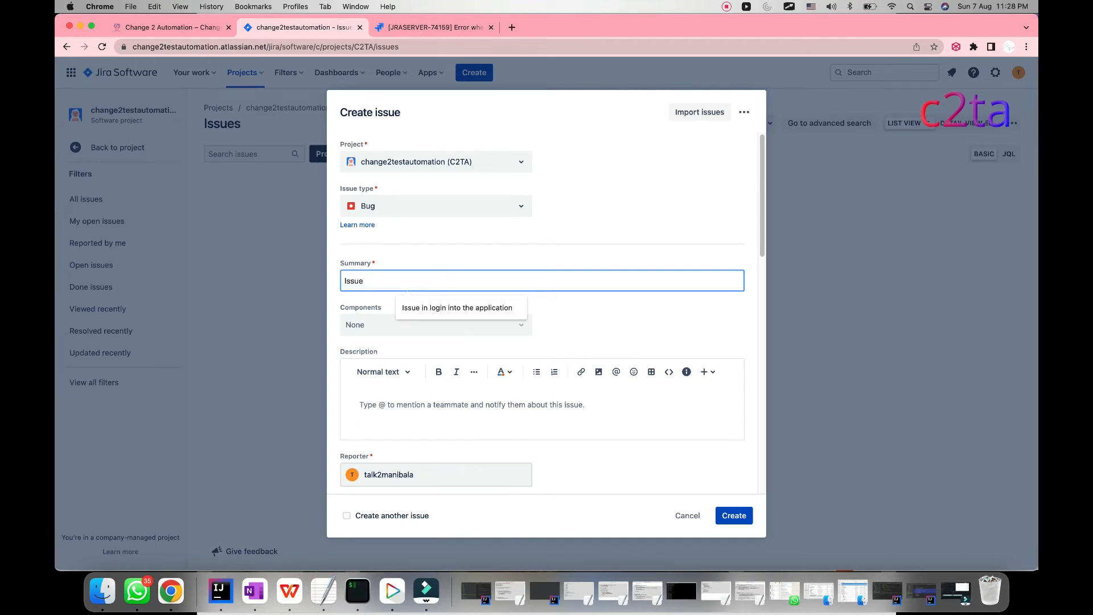
pyautogui.write('in login into the application')
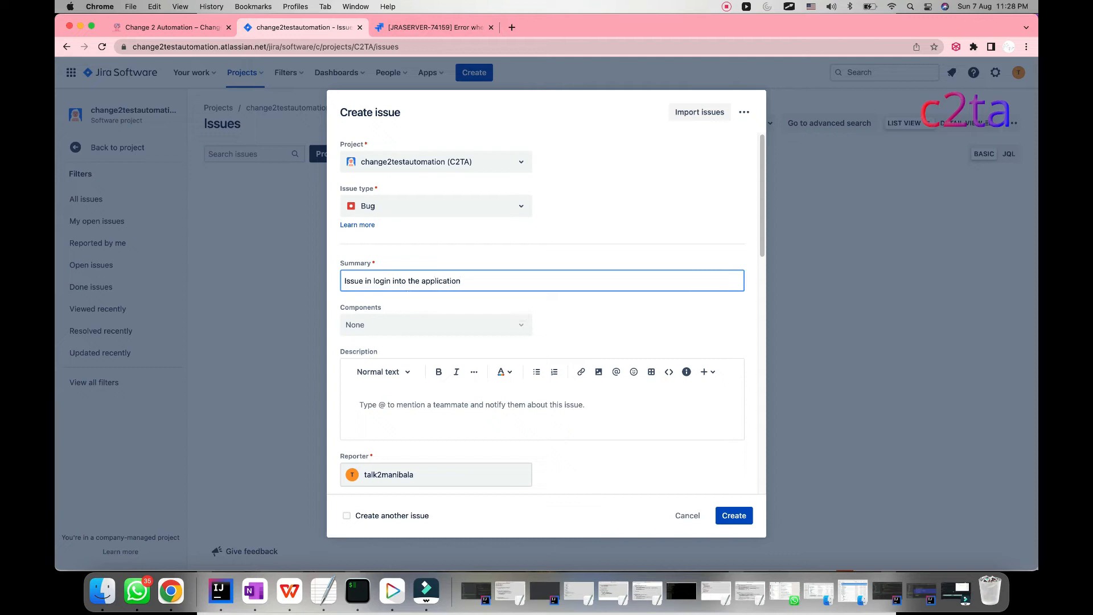
# Copy the summary into the description after the label "Title"
pyautogui.press('super+a')
pyautogui.press('super+c')
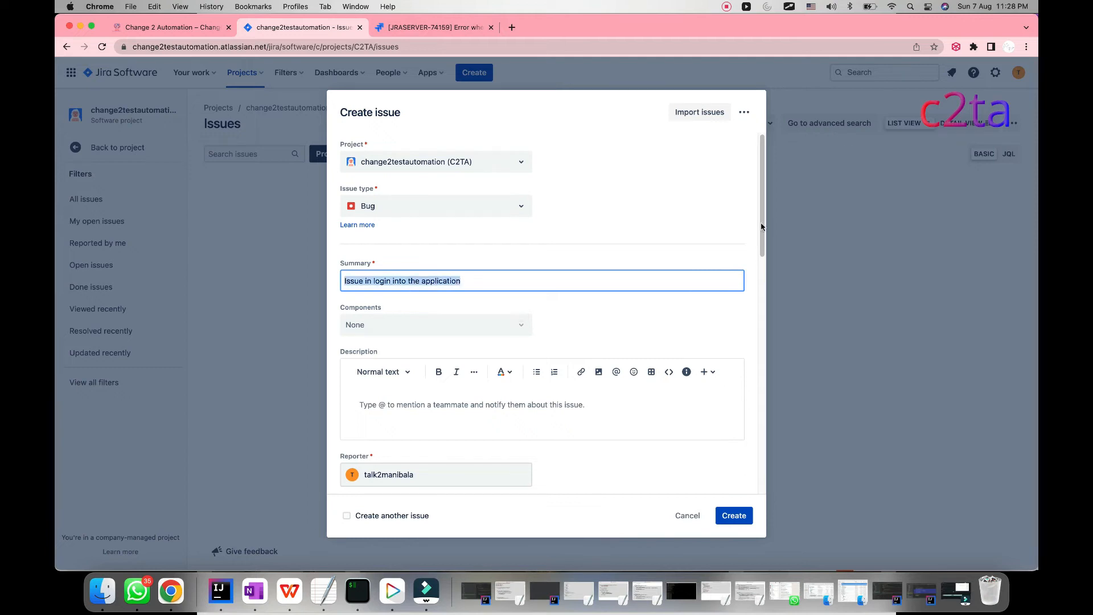
pyautogui.click(430, 403)
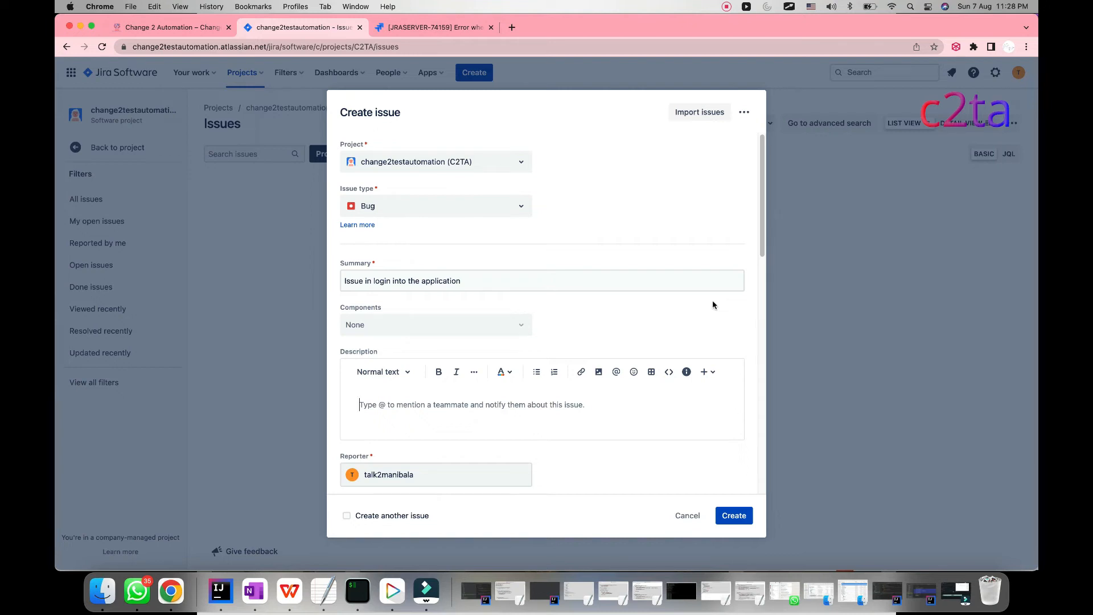
pyautogui.write('Tit')
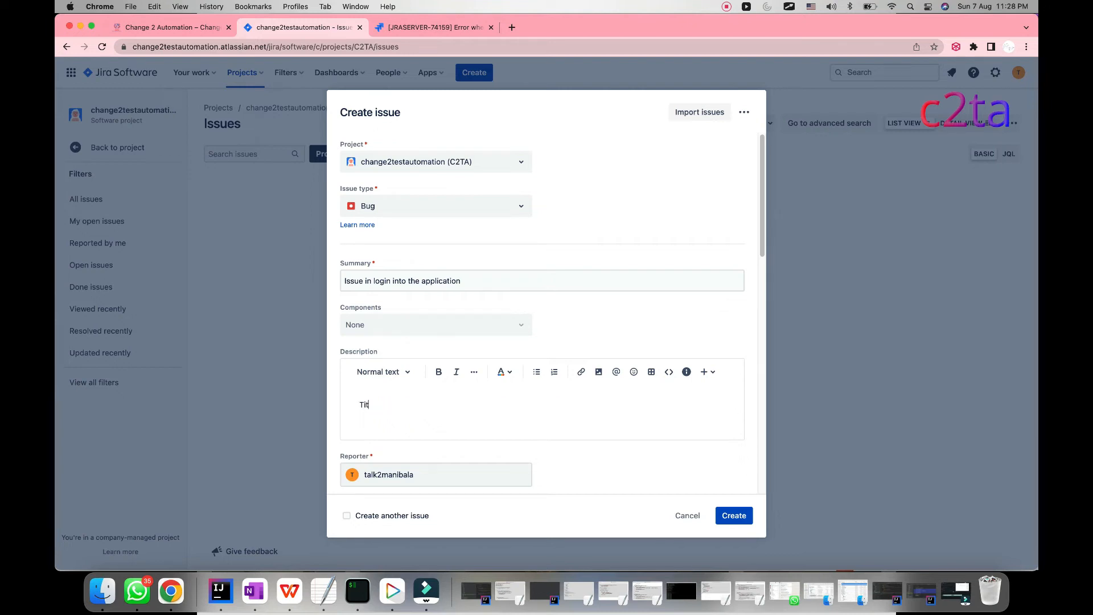
pyautogui.write('le')
pyautogui.press('super+v')
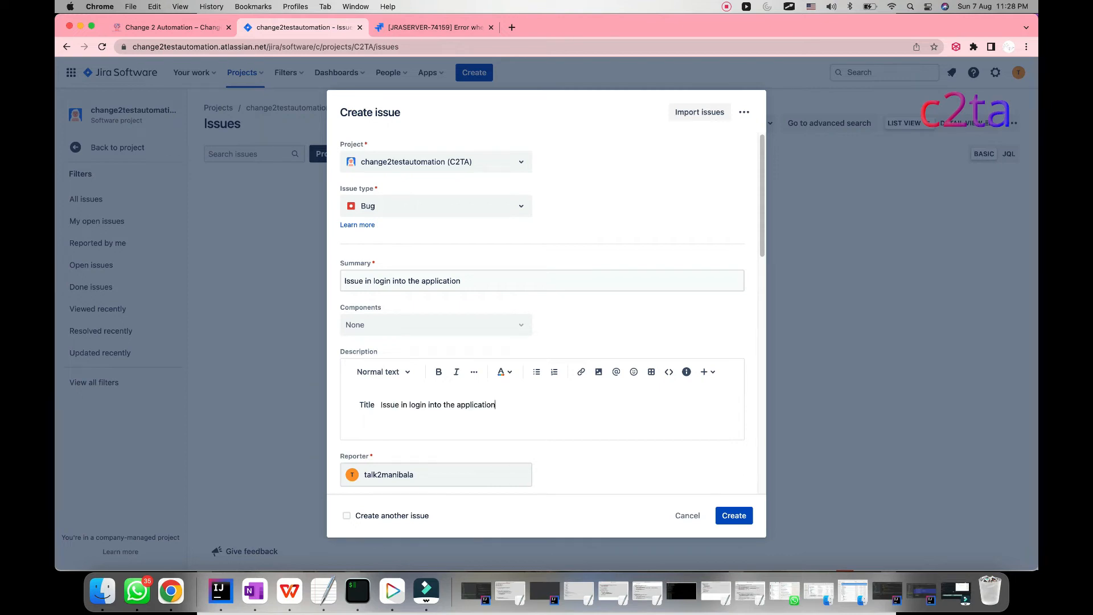
pyautogui.click(371, 403)
pyautogui.write(':')
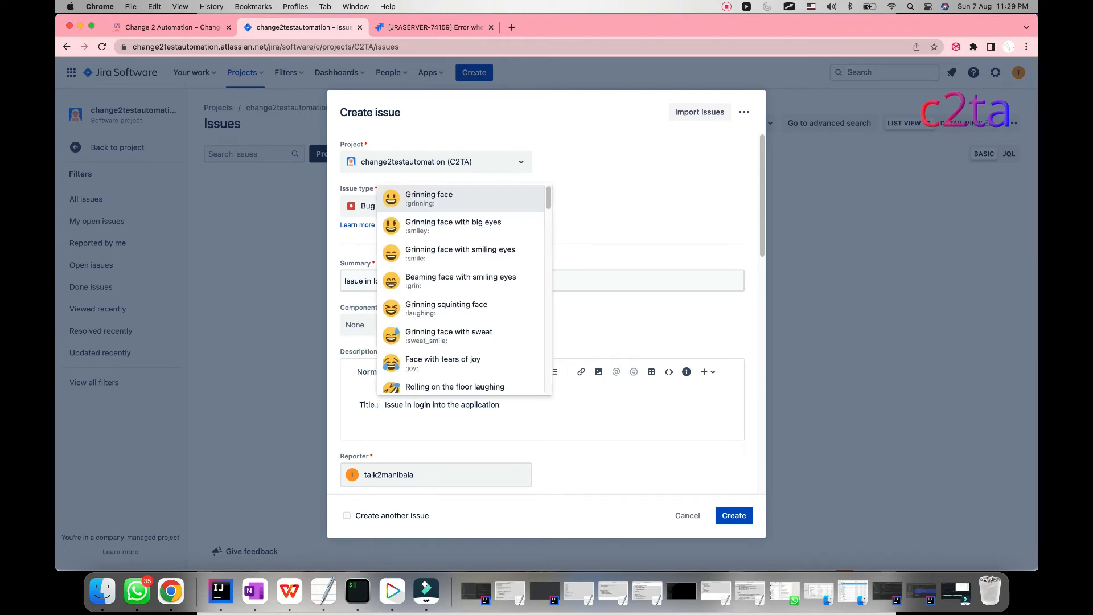
pyautogui.click(497, 405)
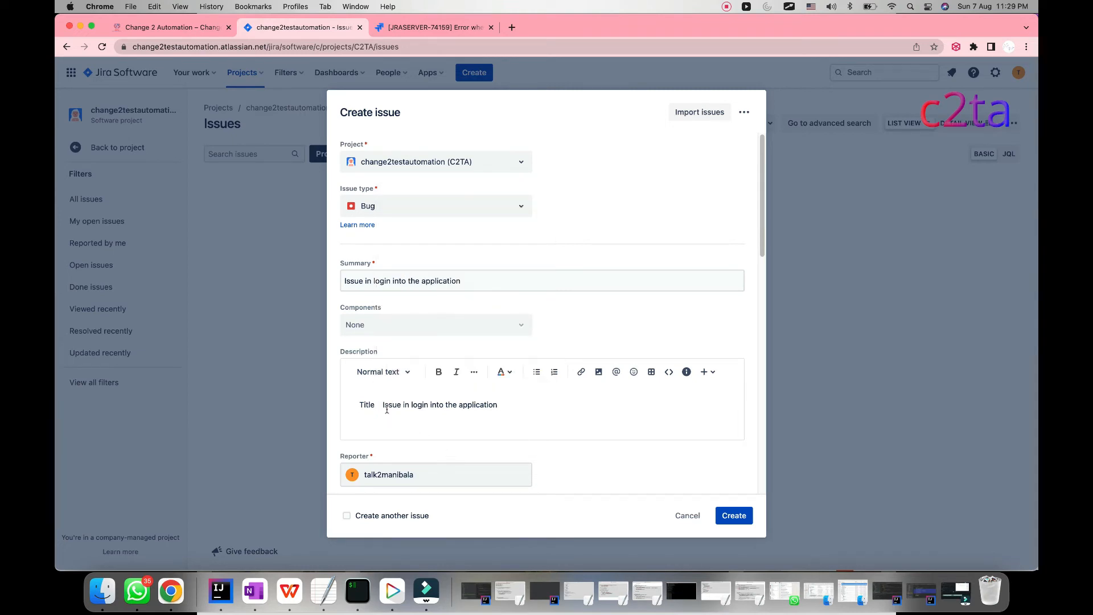
# Insert a dash between the "Title" label and the issue title in the description
pyautogui.click(374, 398)
pyautogui.click(380, 403)
pyautogui.write('-')
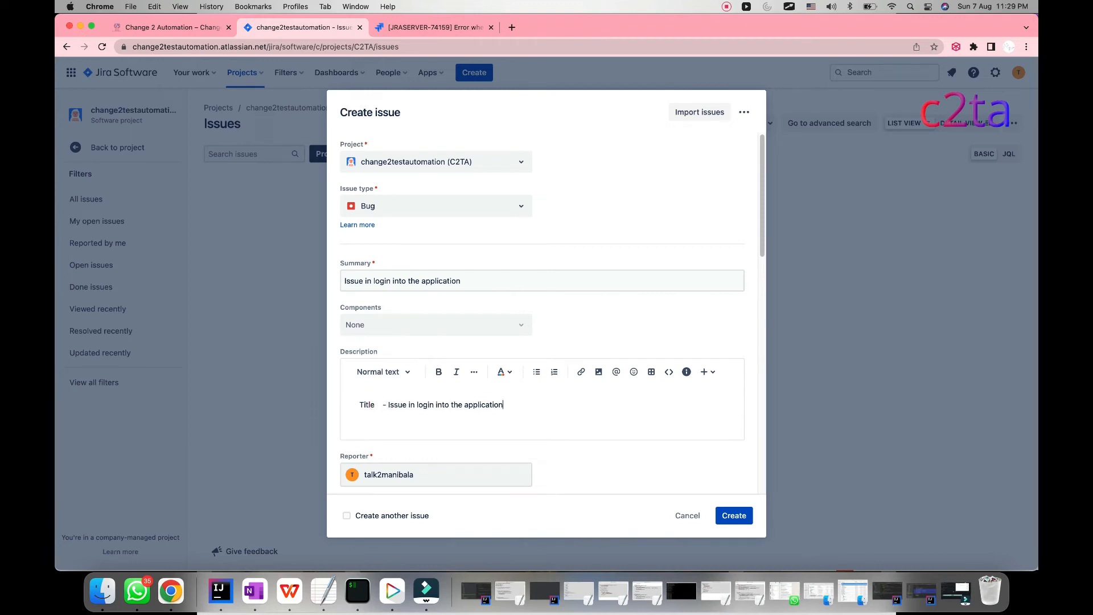
# Add a "Steps to reproduce" heading on a new description line, with the first bullet "Open the application"
pyautogui.press('Return')
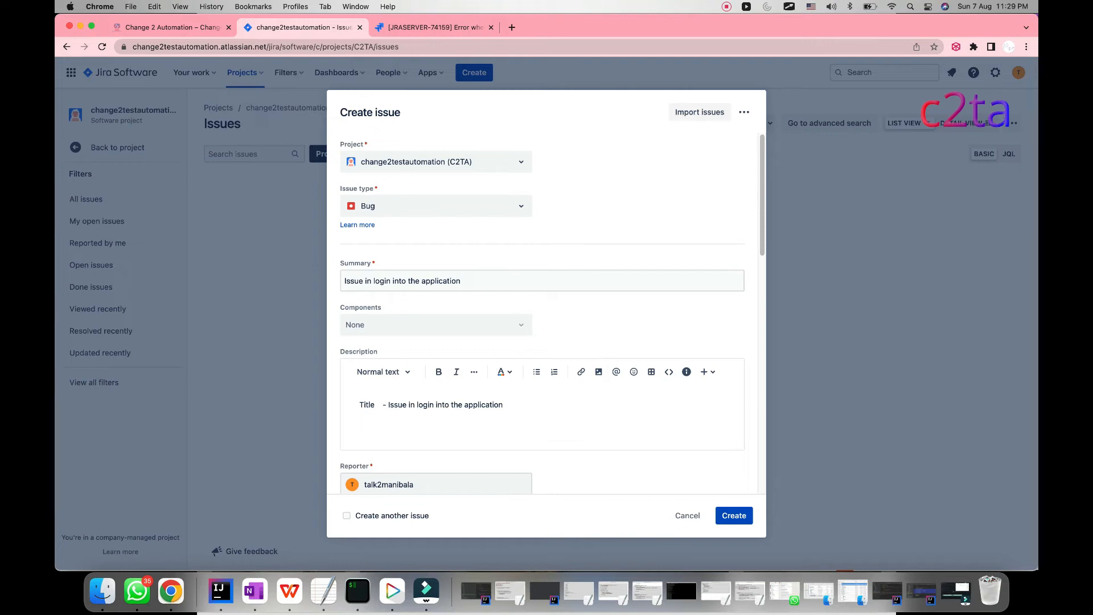
pyautogui.write('Steps to reproduce')
pyautogui.press('Return')
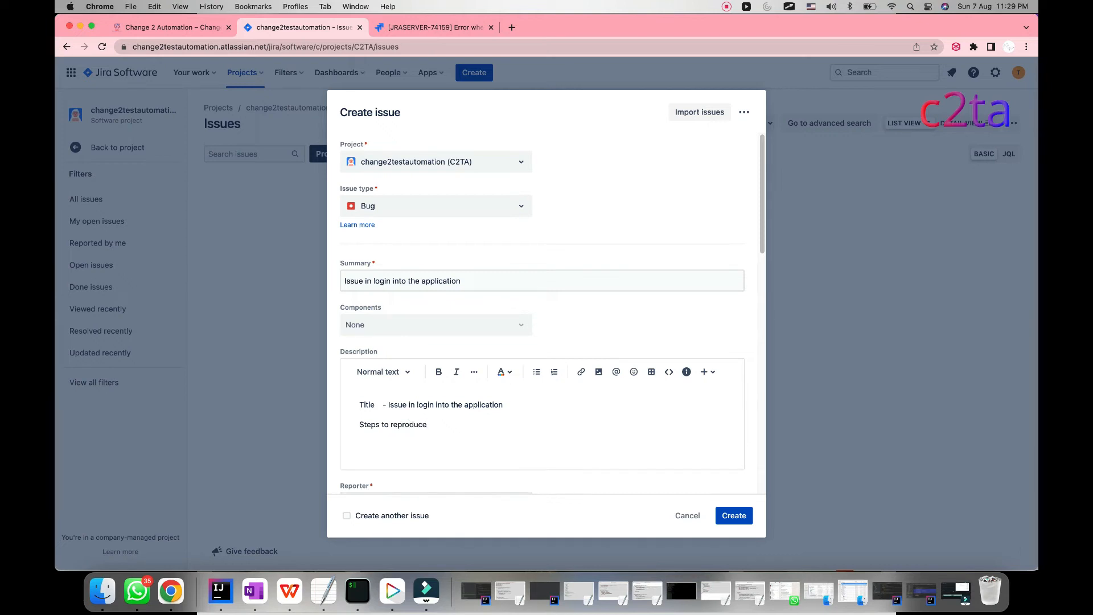
pyautogui.write('-')
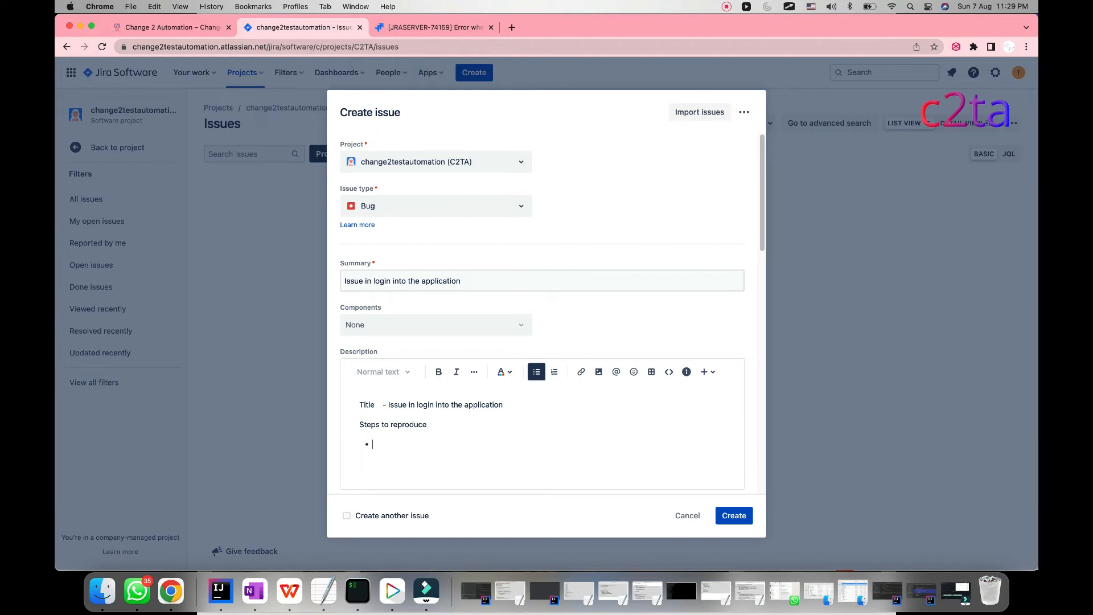
pyautogui.write('Open the application')
pyautogui.press('Return')
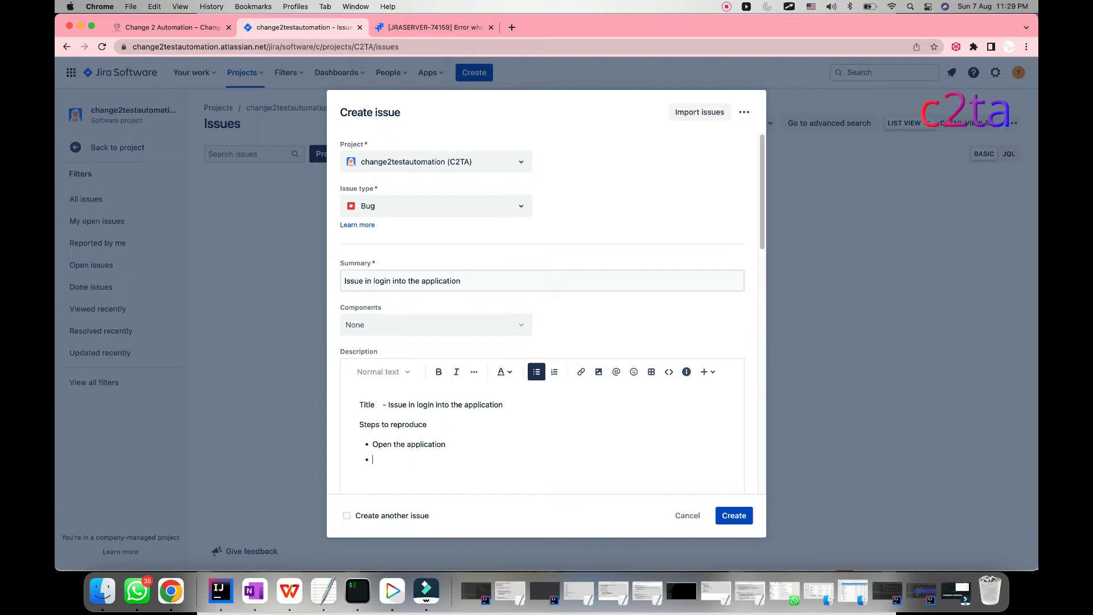
# Add the bullets "User enters the valid username", "User enters the valid password" and "User clicks on login button"
pyautogui.write('User enters the valid username')
pyautogui.press('Return')
pyautogui.write('User enters the ')
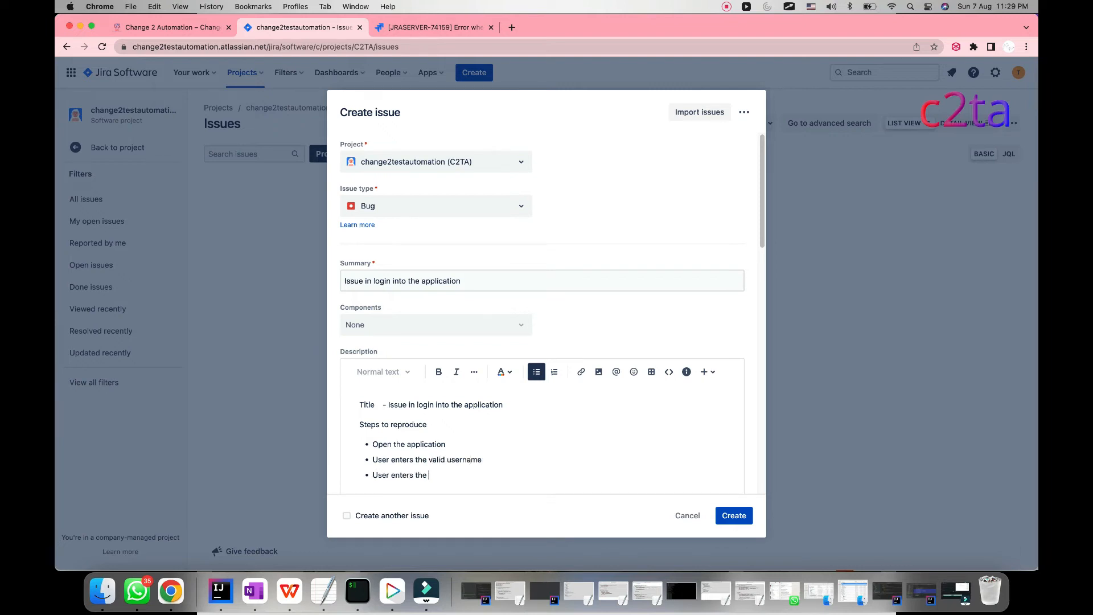
pyautogui.write('valid password')
pyautogui.press('Return')
pyautogui.write('U')
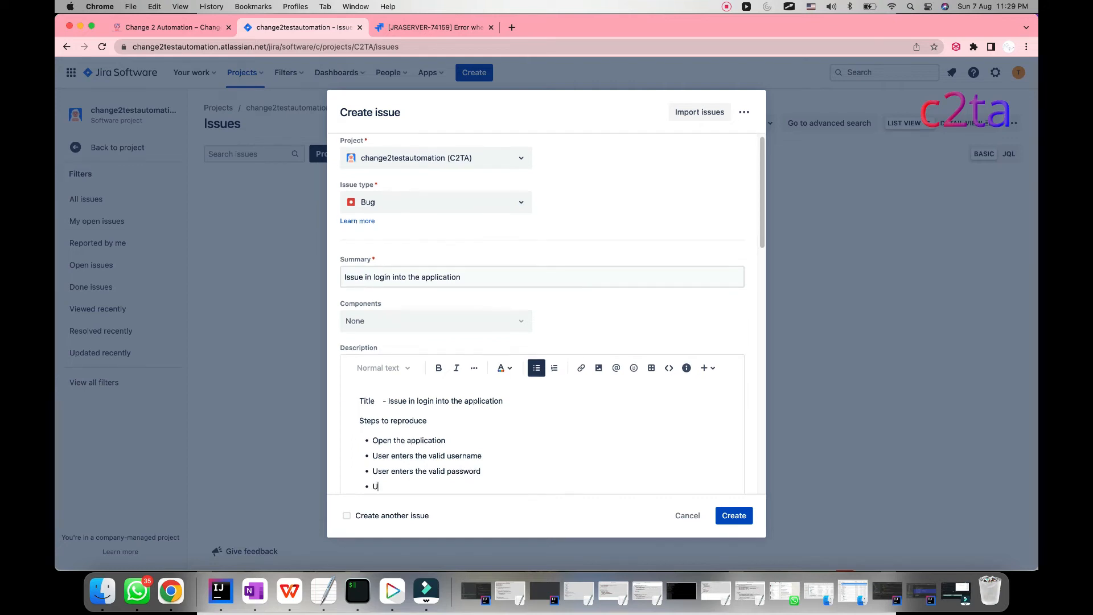
pyautogui.write('ser clicks on login button')
pyautogui.press('Return')
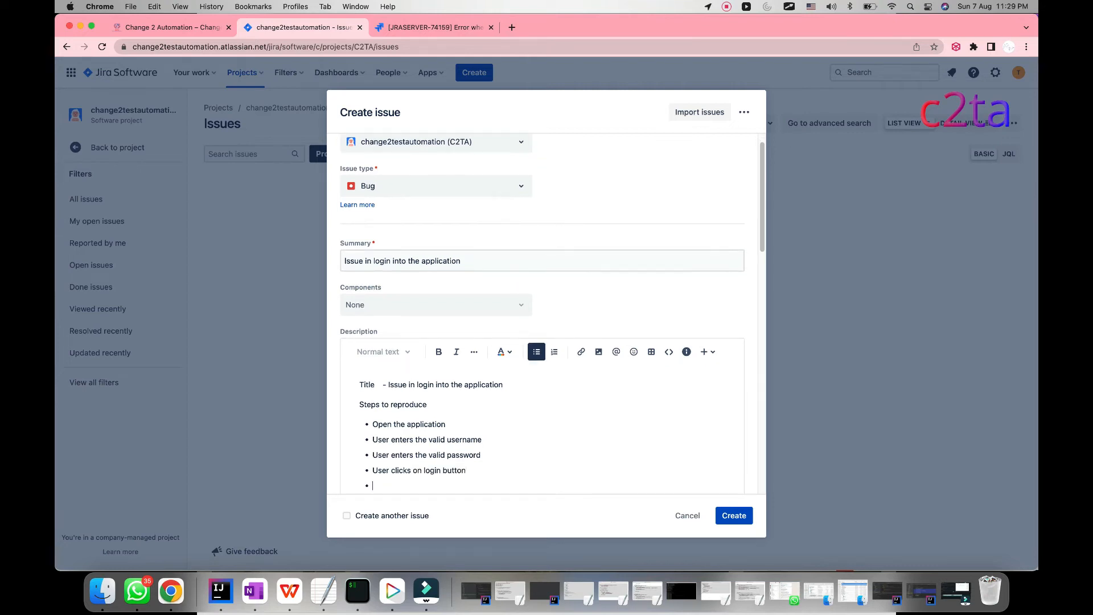
# Below the reproduction steps, add an "Expected Result" heading with the bullet "It should allow login into the home page"
pyautogui.press('Return')
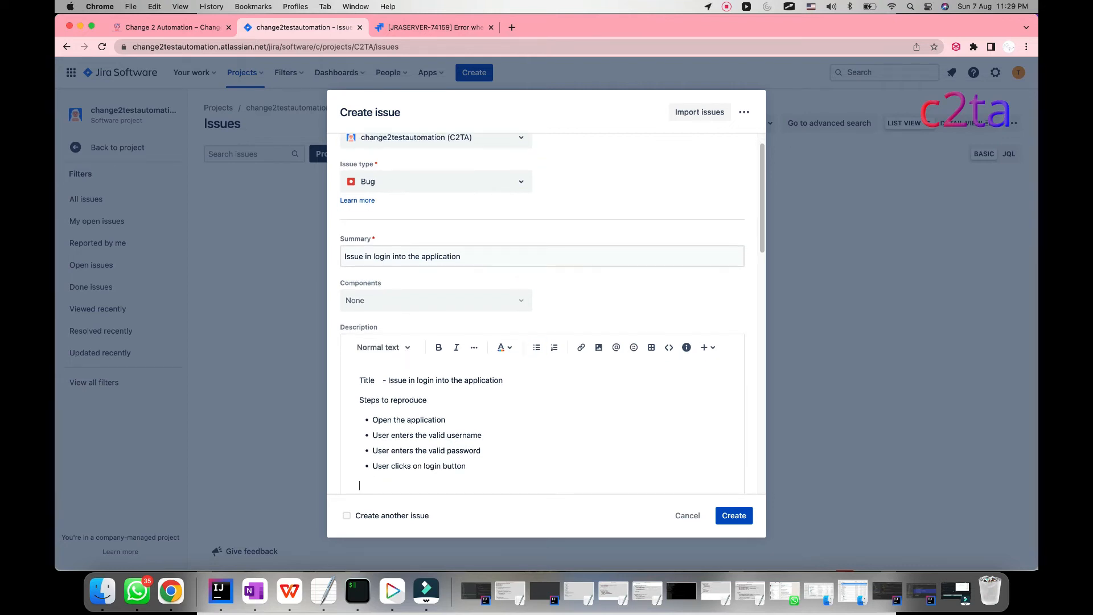
pyautogui.write('Expected Result :')
pyautogui.press('Return')
pyautogui.press('BackSpace')
pyautogui.press('Return')
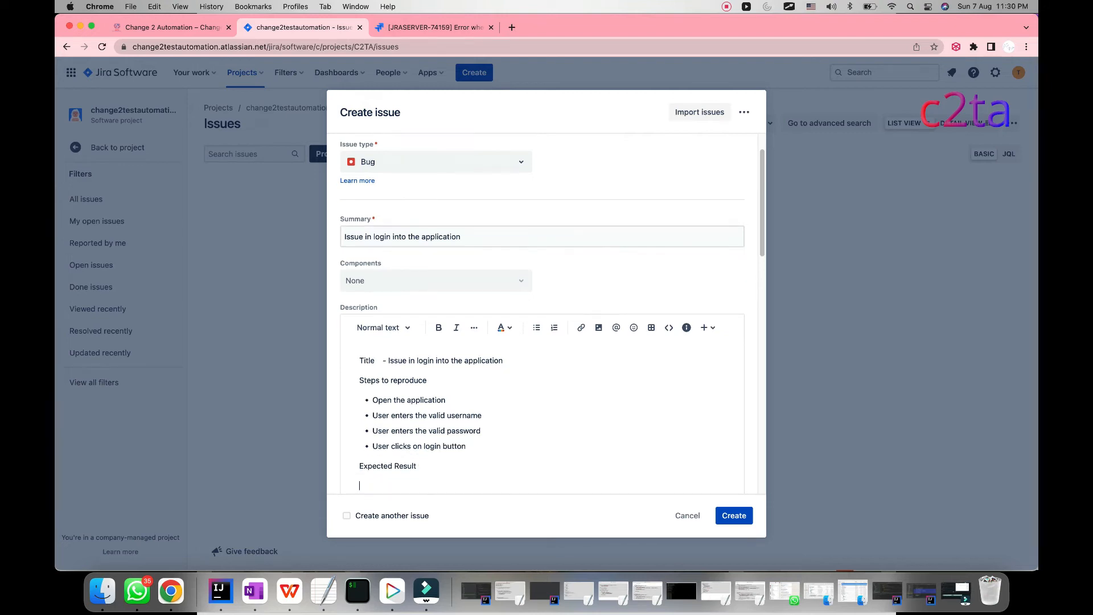
pyautogui.write('-')
pyautogui.write('hou')
pyautogui.write('ld allow login')
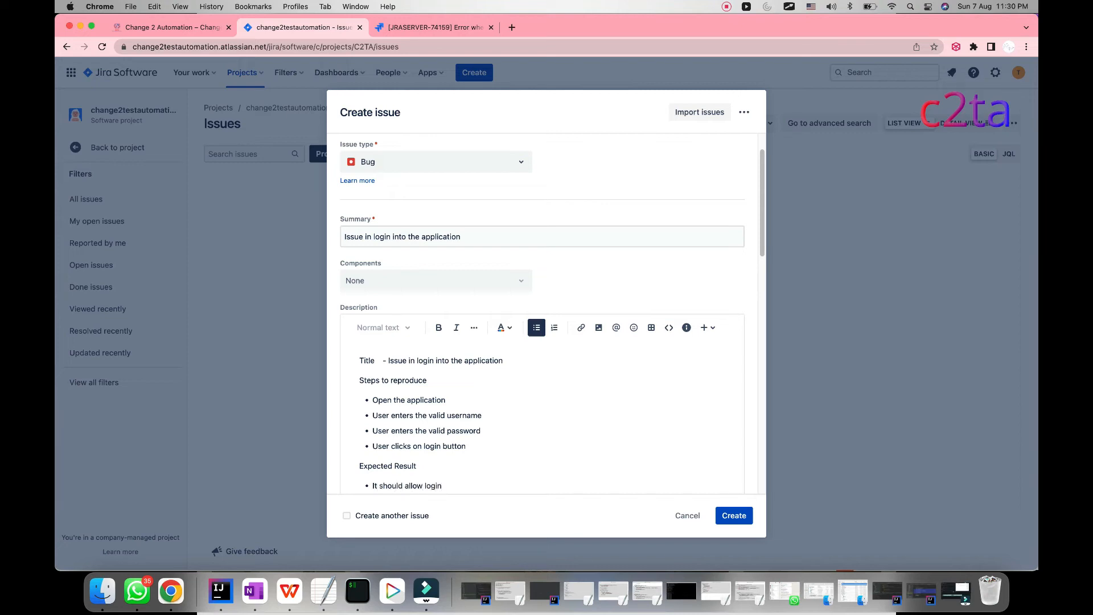
pyautogui.write(' into the home page')
pyautogui.press('Return')
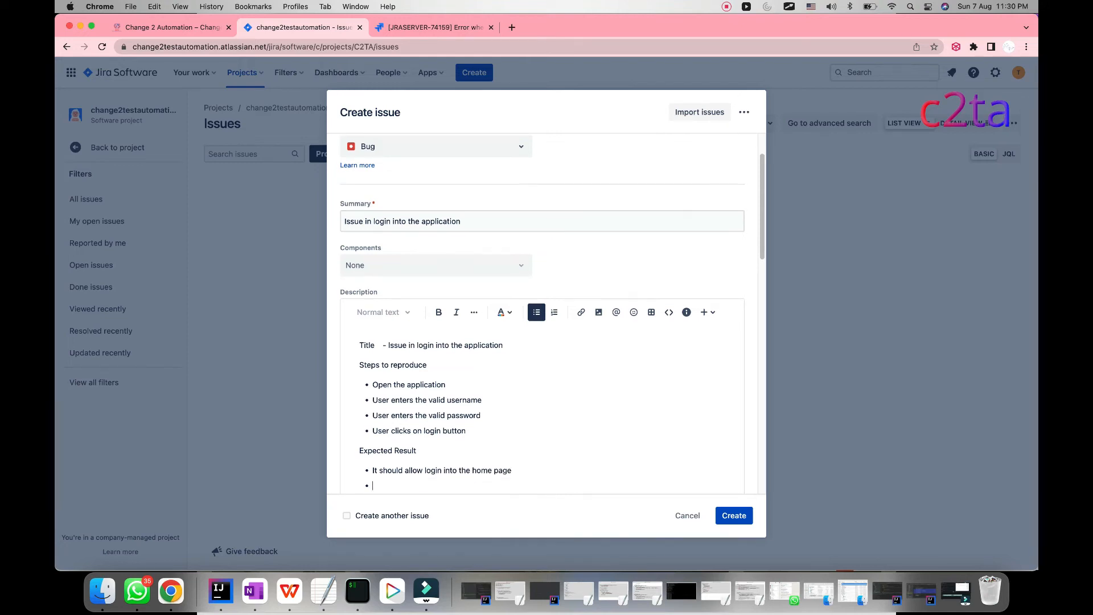
# Add an "Actual Result" heading with the bullet "It remains on the login page even after input the valid credentials and clicked on login button"
pyautogui.press('Return')
pyautogui.write('Actua')
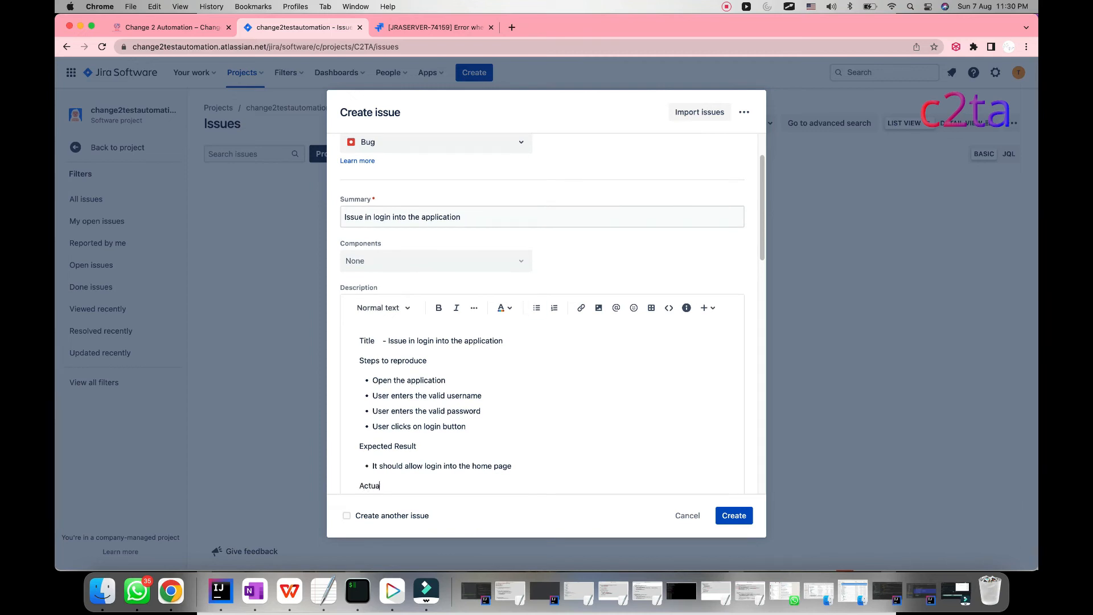
pyautogui.write('l Result')
pyautogui.press('Return')
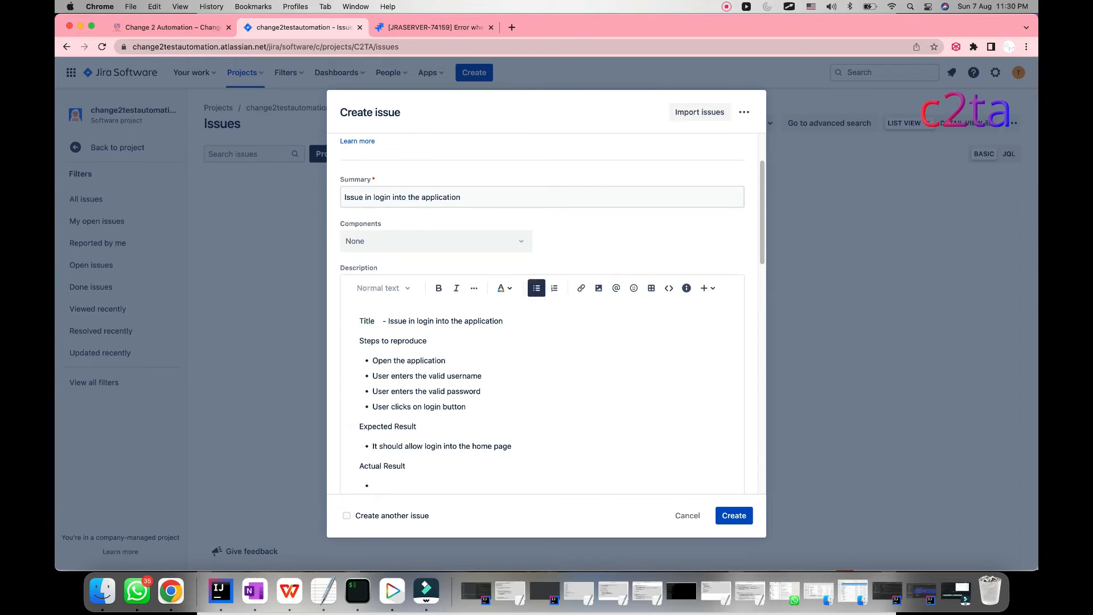
pyautogui.write('It remains on the login page even after in')
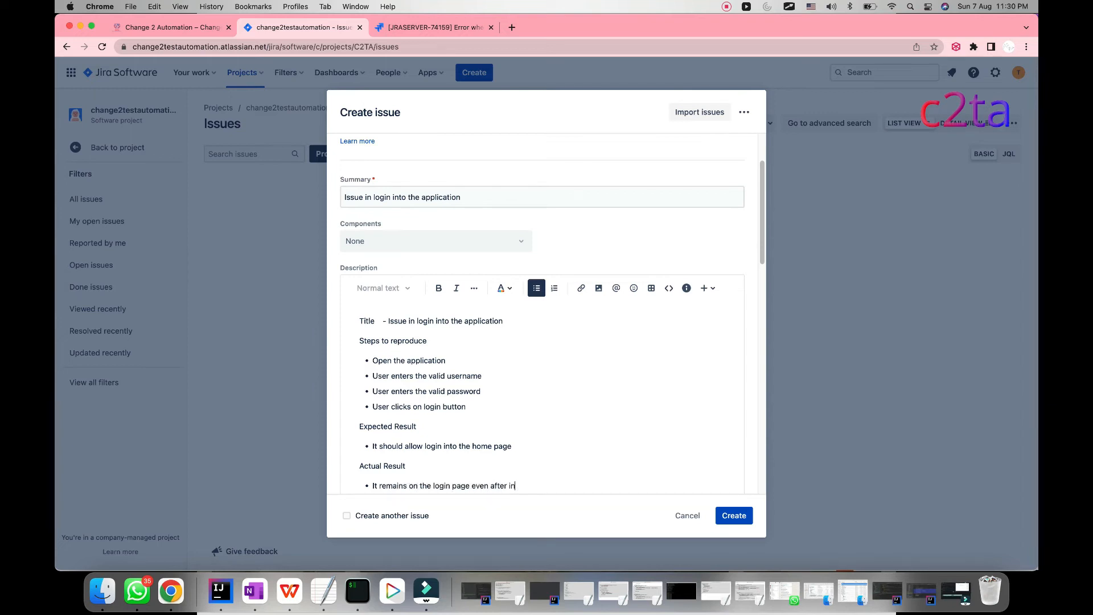
pyautogui.write('put the valid credentials and clicked on login')
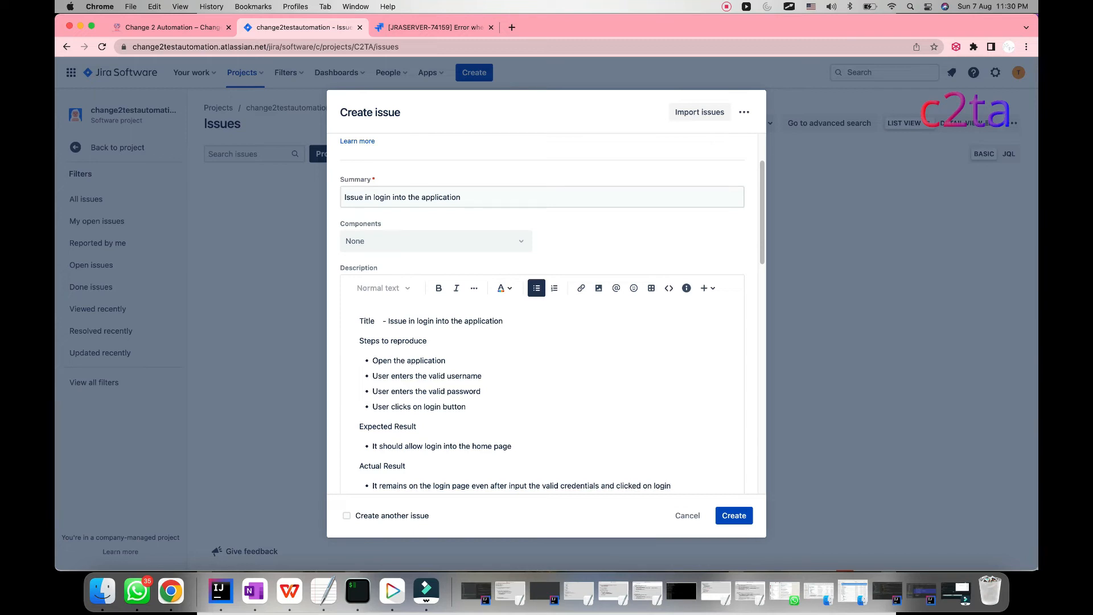
pyautogui.write(' button')
pyautogui.press('Return')
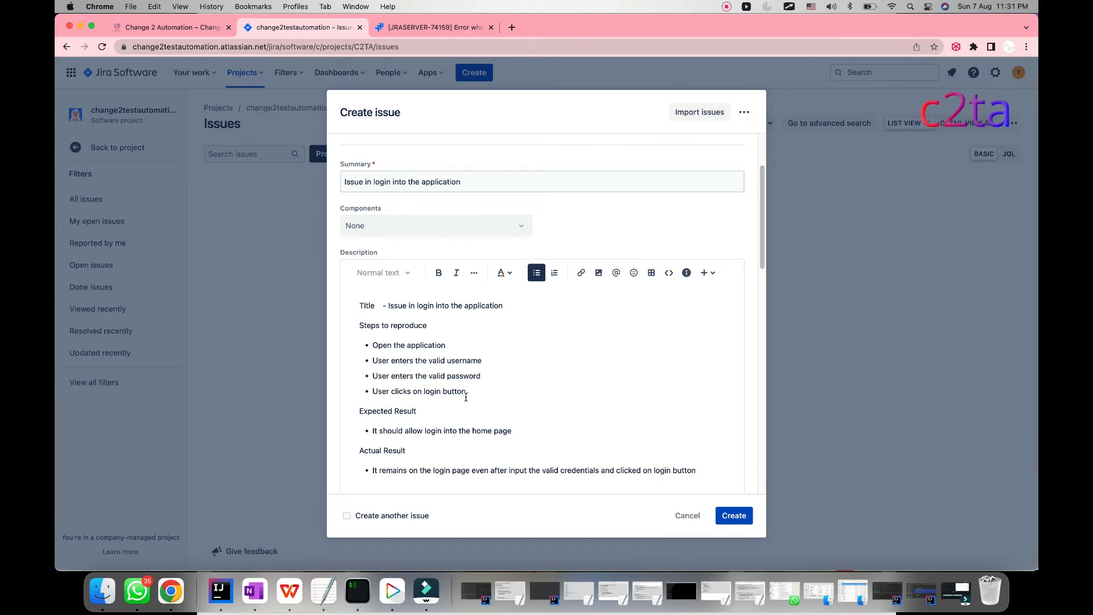
pyautogui.scroll(3, 465, 397)
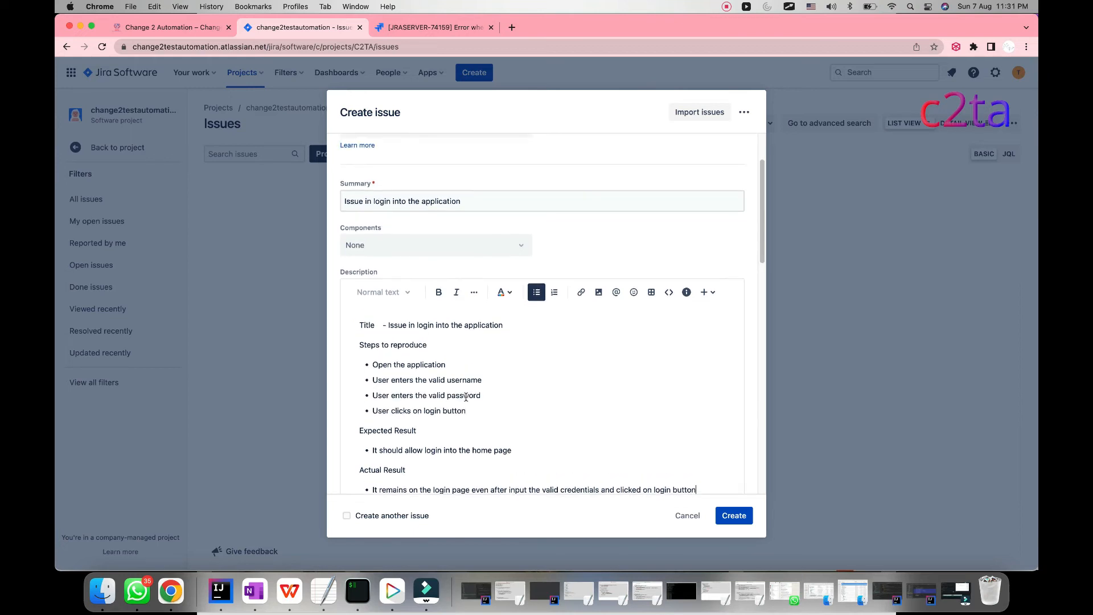
pyautogui.scroll(-1, 453, 372)
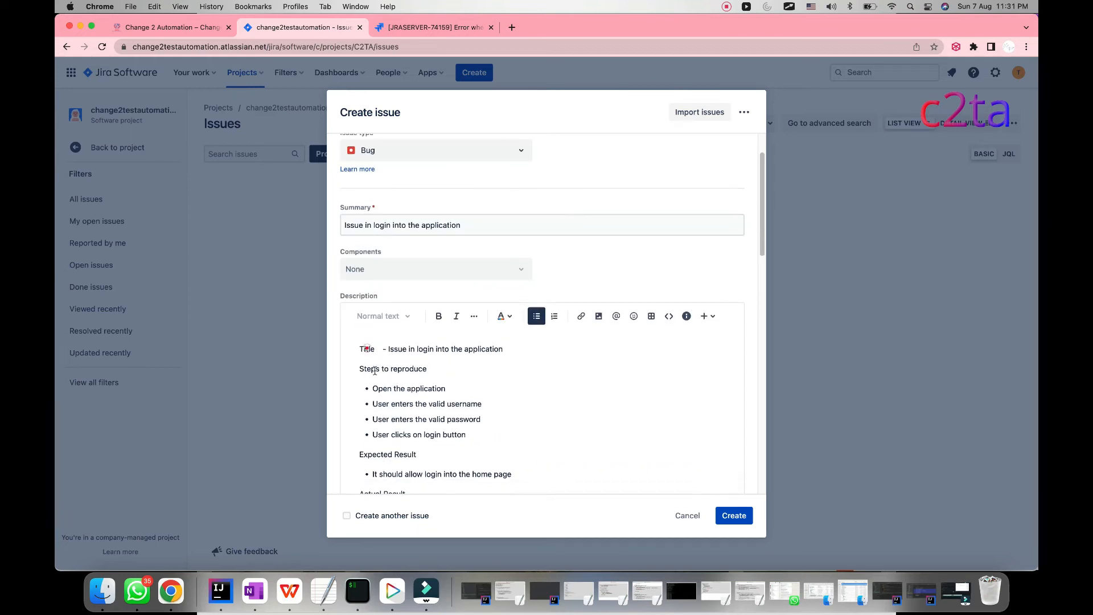
pyautogui.click(366, 348)
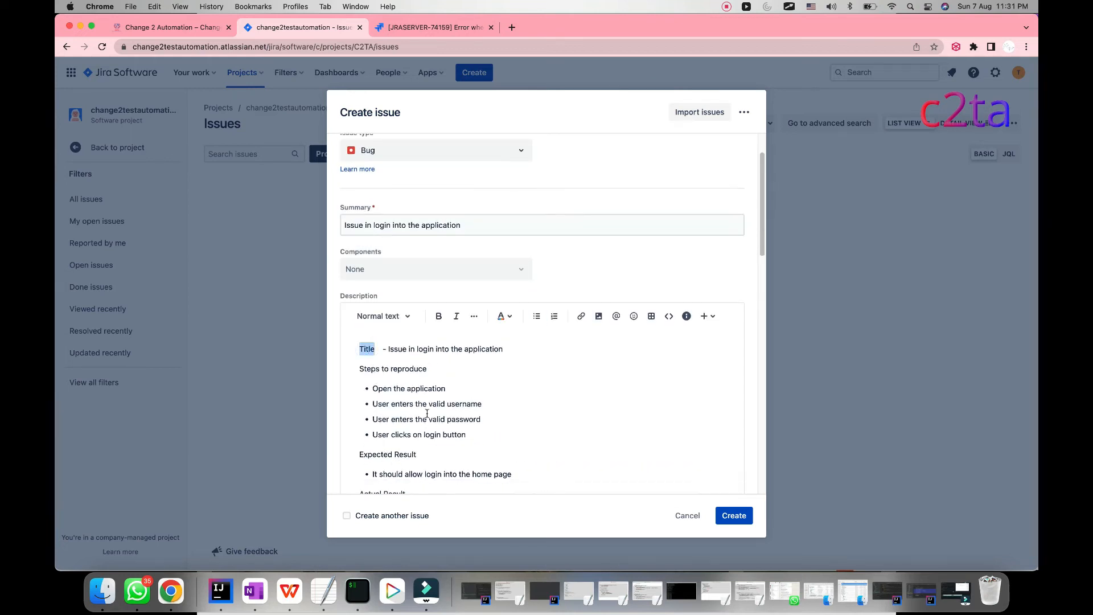
pyautogui.scroll(-1, 434, 410)
pyautogui.scroll(-4, 502, 358)
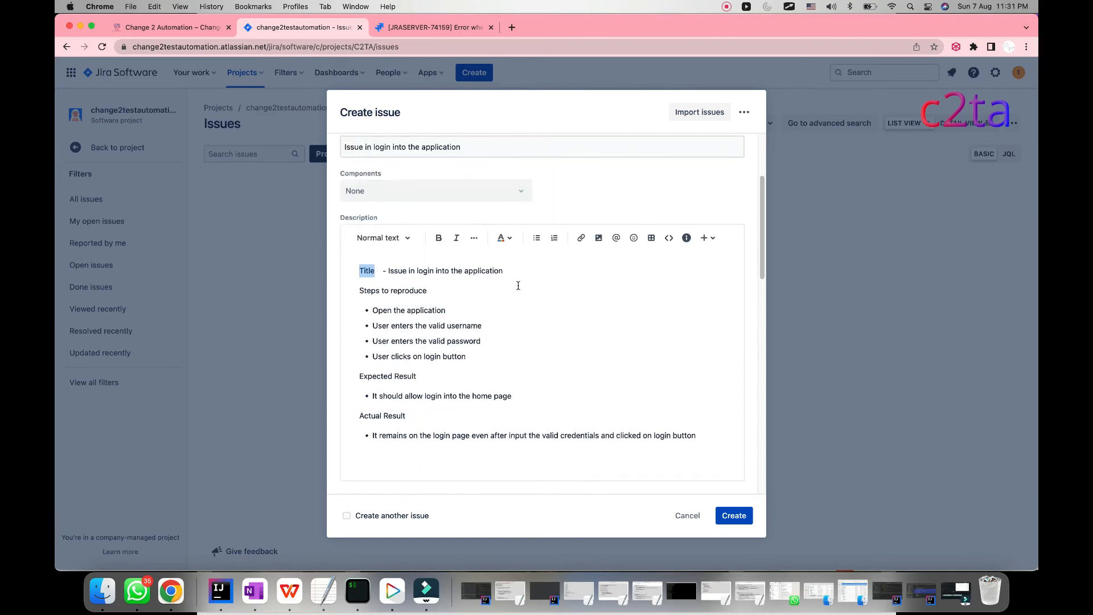
# Below the actual result bullet, add the plain text line "Date of Testing - dd/mm/yyyy" to the description
pyautogui.click(708, 438)
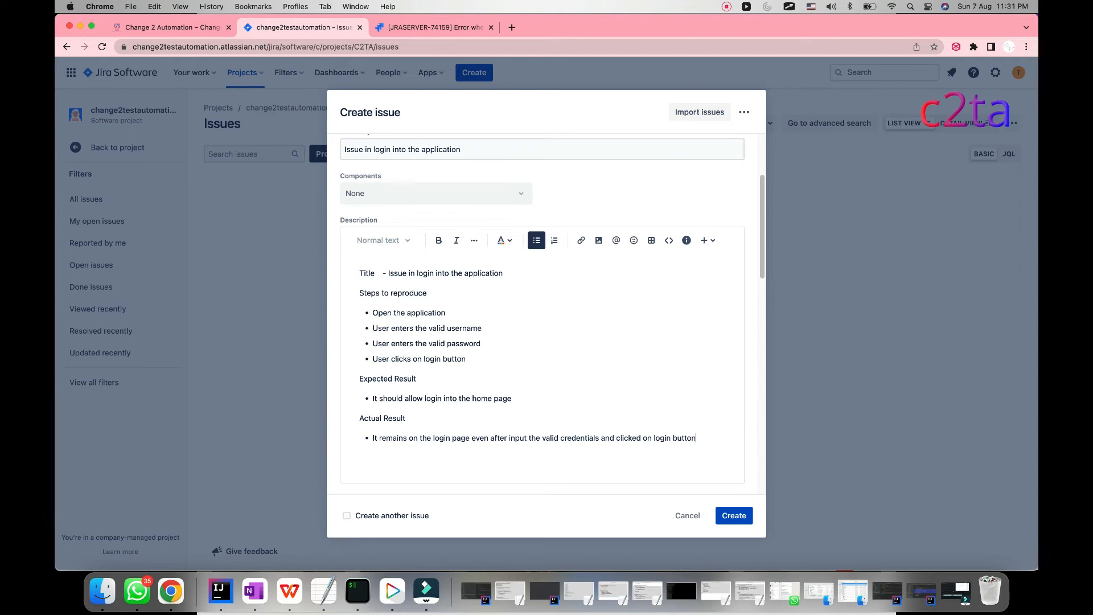
pyautogui.press('Return')
pyautogui.press('BackSpace')
pyautogui.write('n')
pyautogui.press('Return')
pyautogui.press('Return')
pyautogui.write('D')
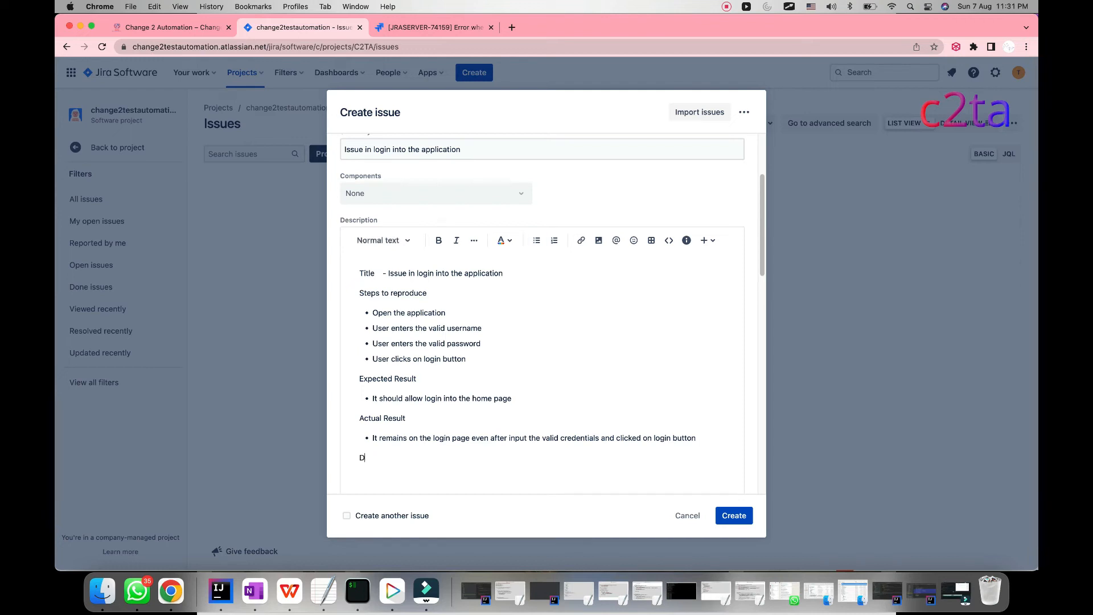
pyautogui.write('ate of')
pyautogui.write(' Testing')
pyautogui.write('  - dd/mm/y')
pyautogui.write('yy')
pyautogui.write('y ')
# Add the line "Environment - SIT" below the testing date in the description
pyautogui.write('Environment')
pyautogui.write(' -')
pyautogui.write('SIT')
# Set the bug's priority to Highest
pyautogui.scroll(-6, 444, 298)
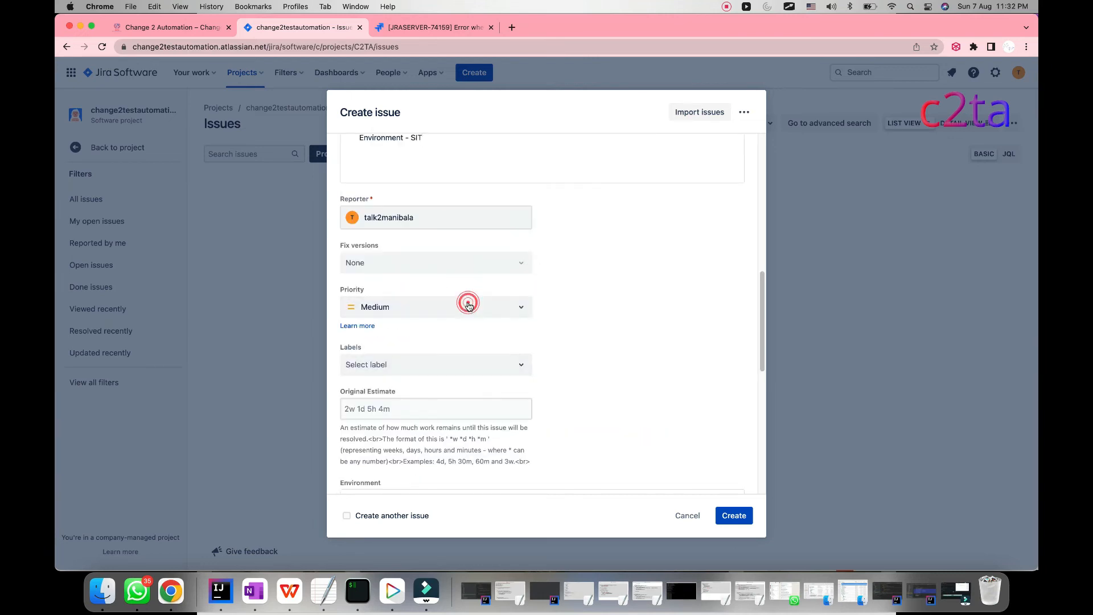
pyautogui.click(398, 309)
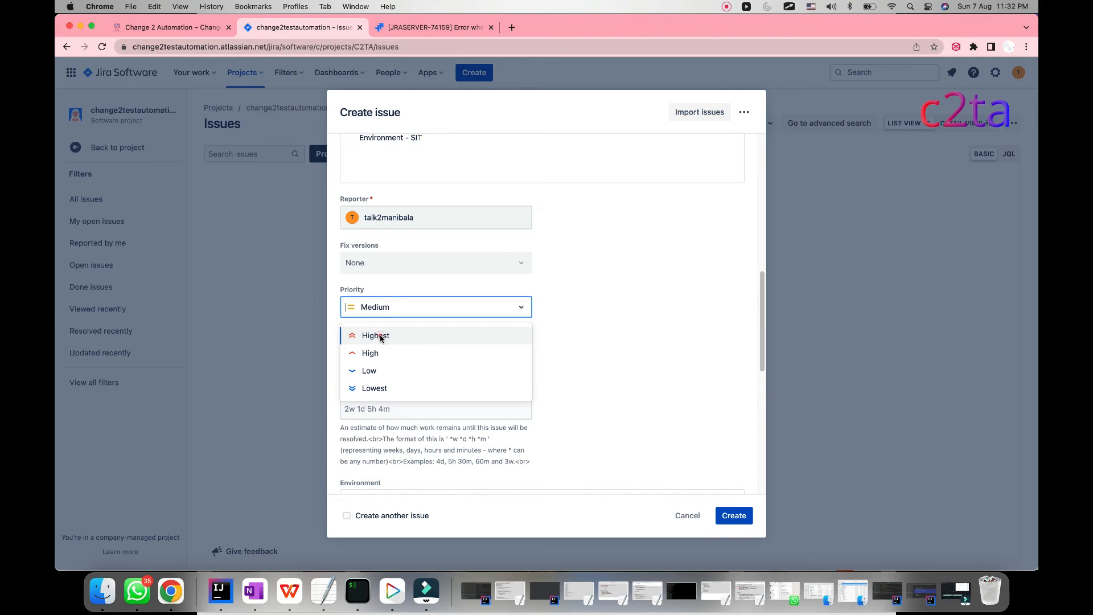
pyautogui.click(380, 337)
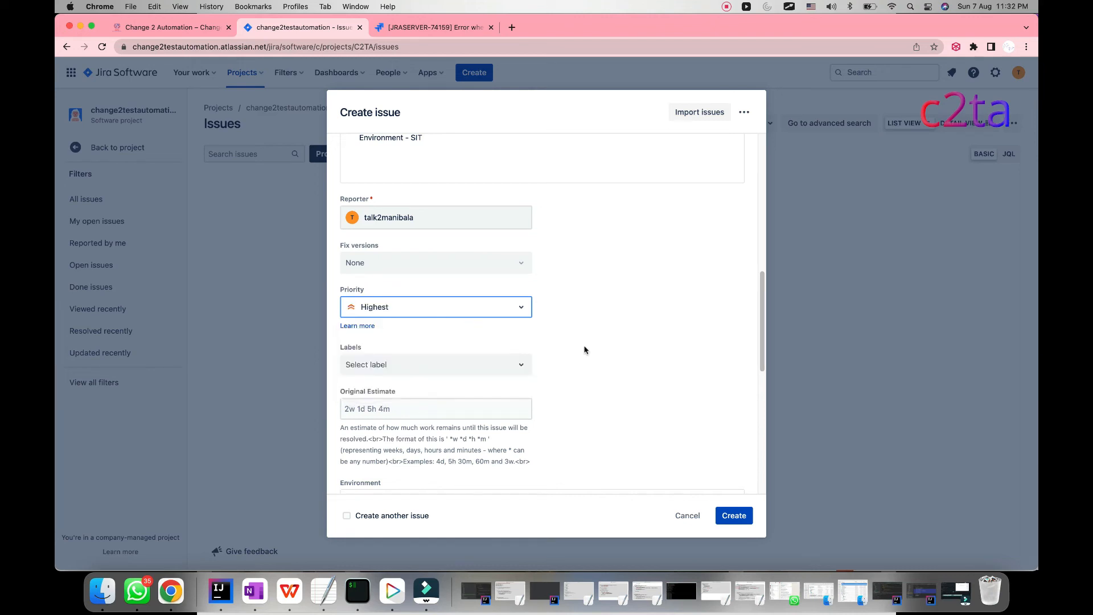
# Examine the remaining issue fields, from labels, estimate and environment to attachment, due date, linked issues and the assignee choices
pyautogui.scroll(-5, 584, 349)
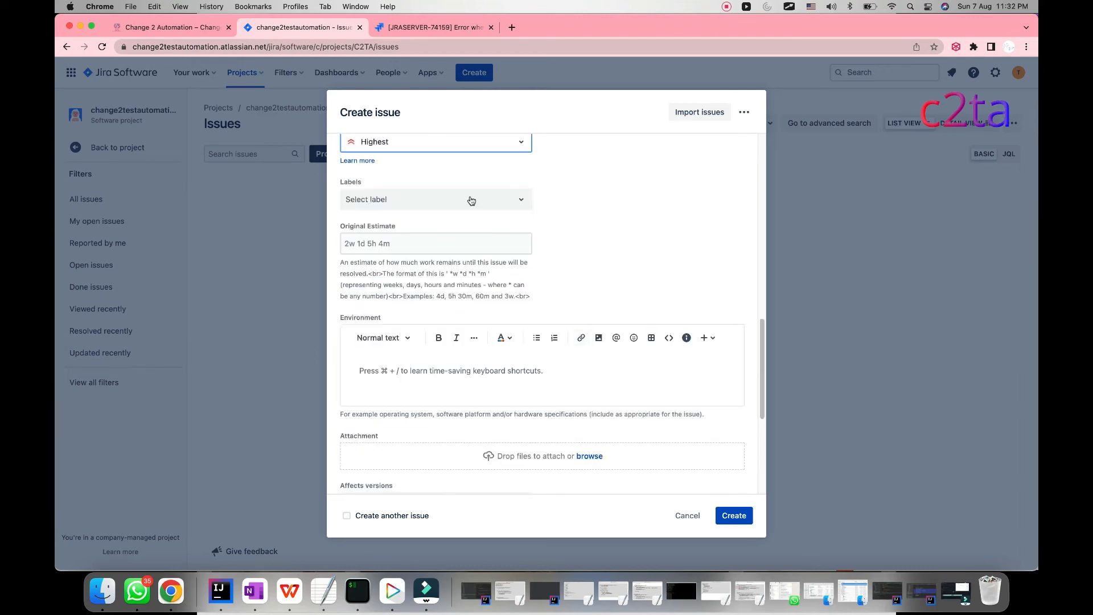
pyautogui.click(392, 195)
pyautogui.click(588, 182)
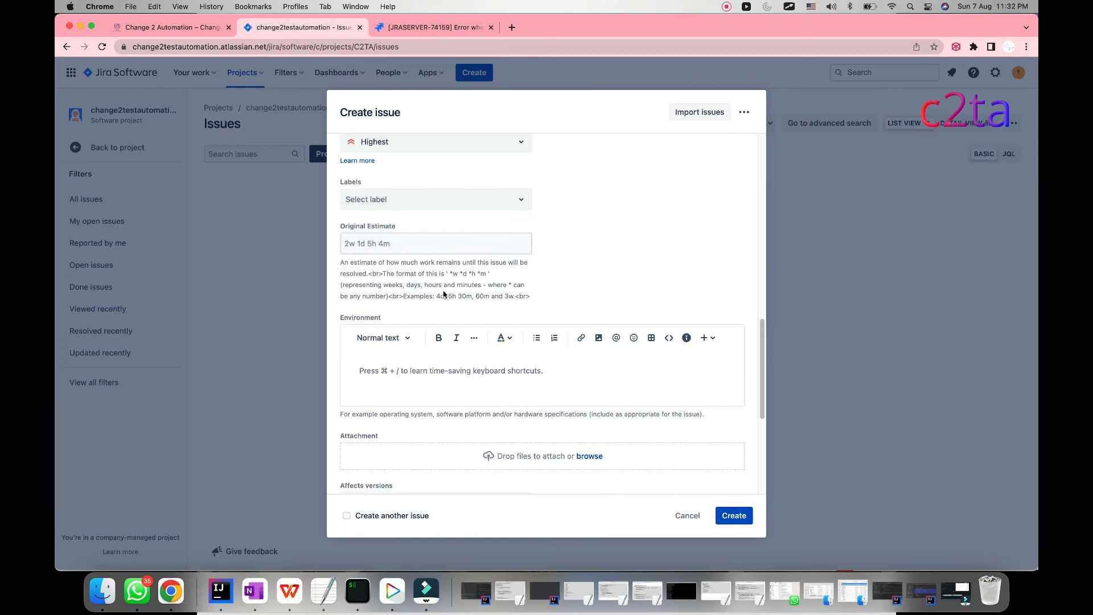
pyautogui.scroll(-4, 536, 263)
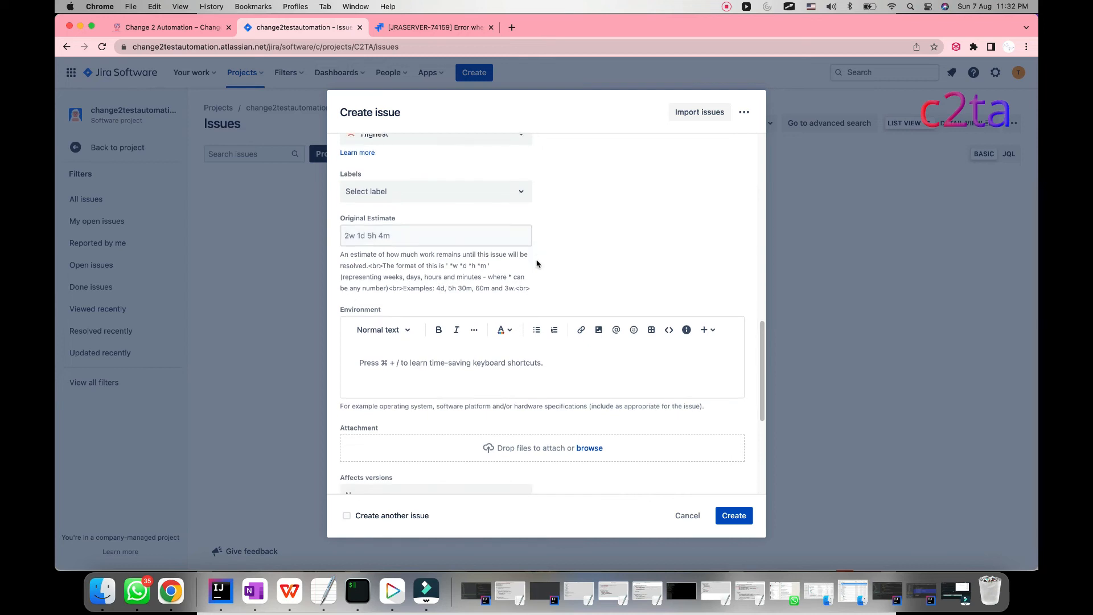
pyautogui.scroll(-4, 537, 263)
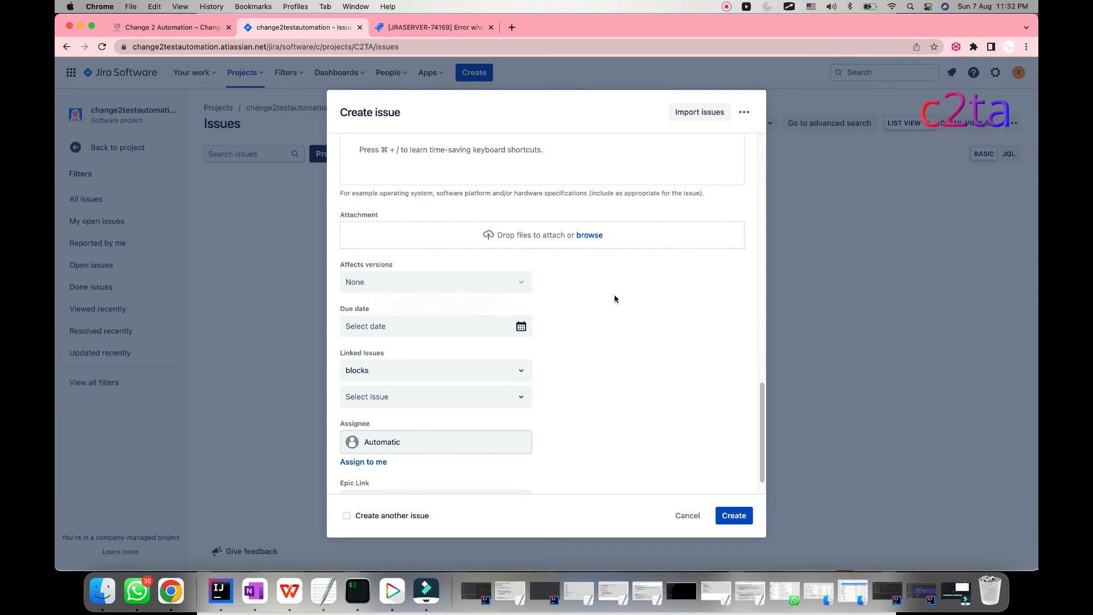
pyautogui.scroll(-1, 615, 299)
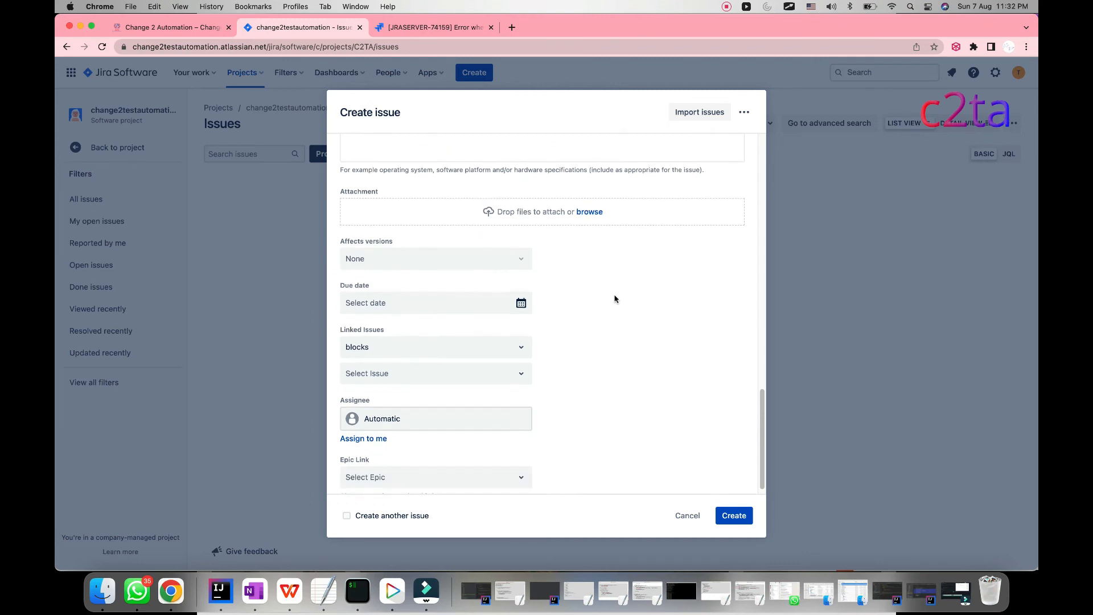
pyautogui.scroll(-1, 484, 333)
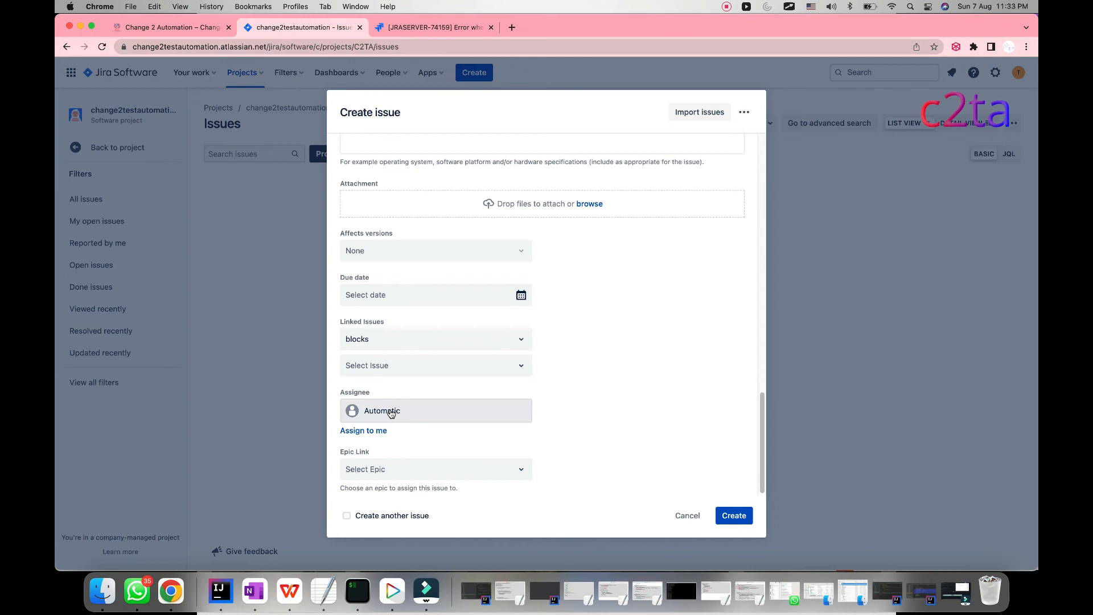
pyautogui.click(391, 414)
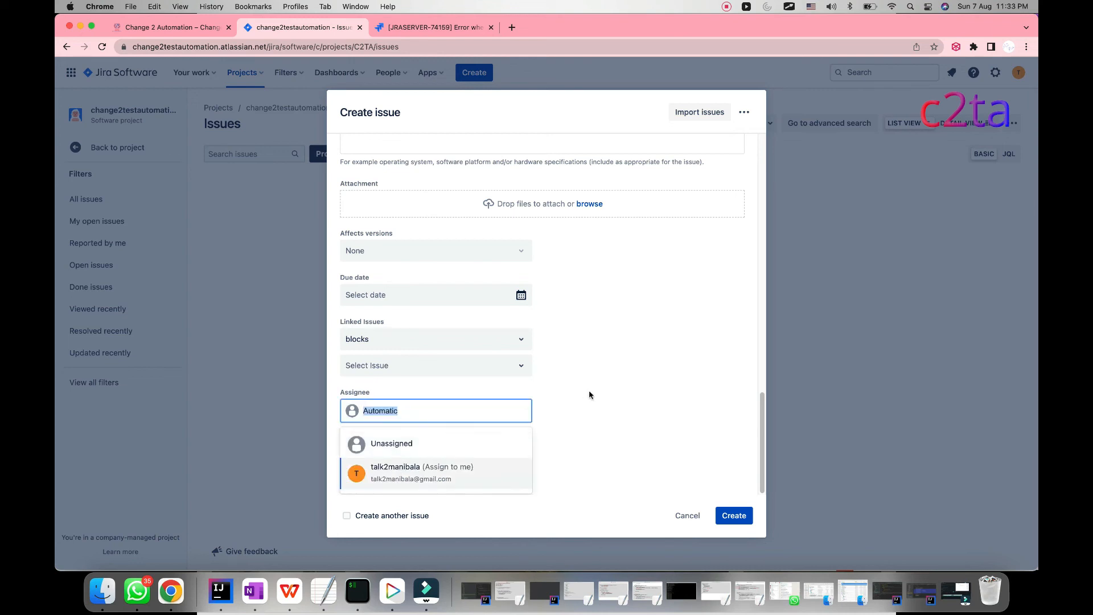
pyautogui.click(576, 377)
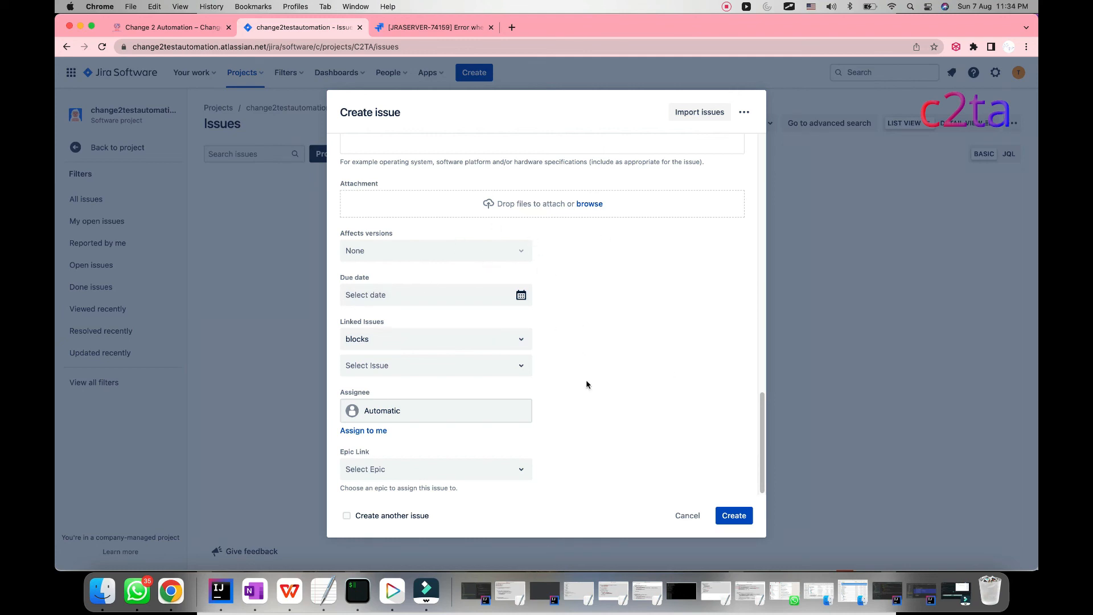
# Create the bug and open the new issue's page with the Quickstart panel dismissed
pyautogui.click(732, 514)
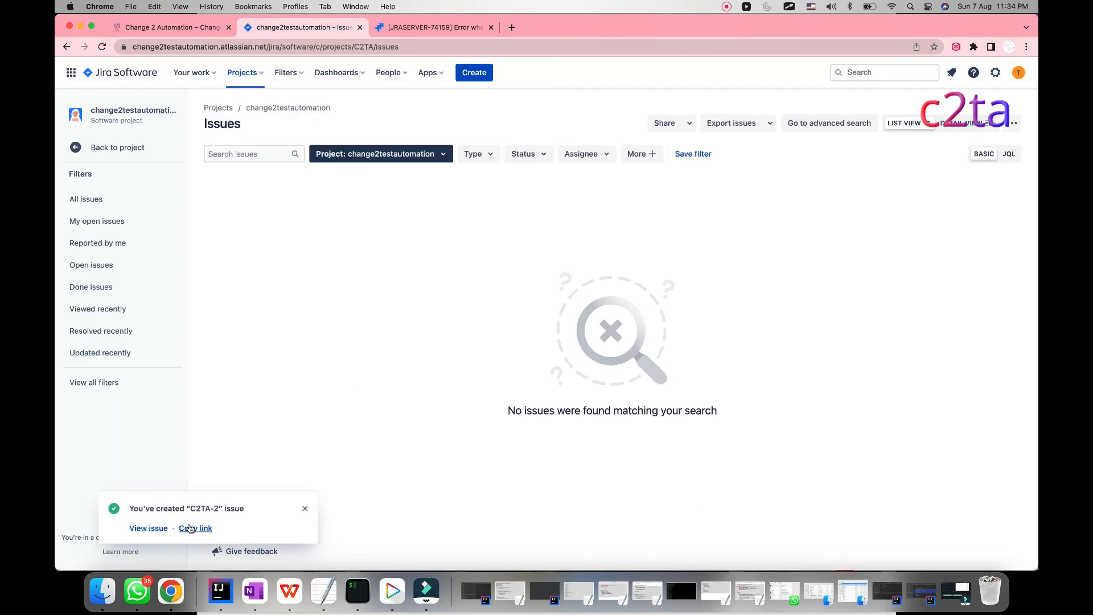
pyautogui.click(148, 528)
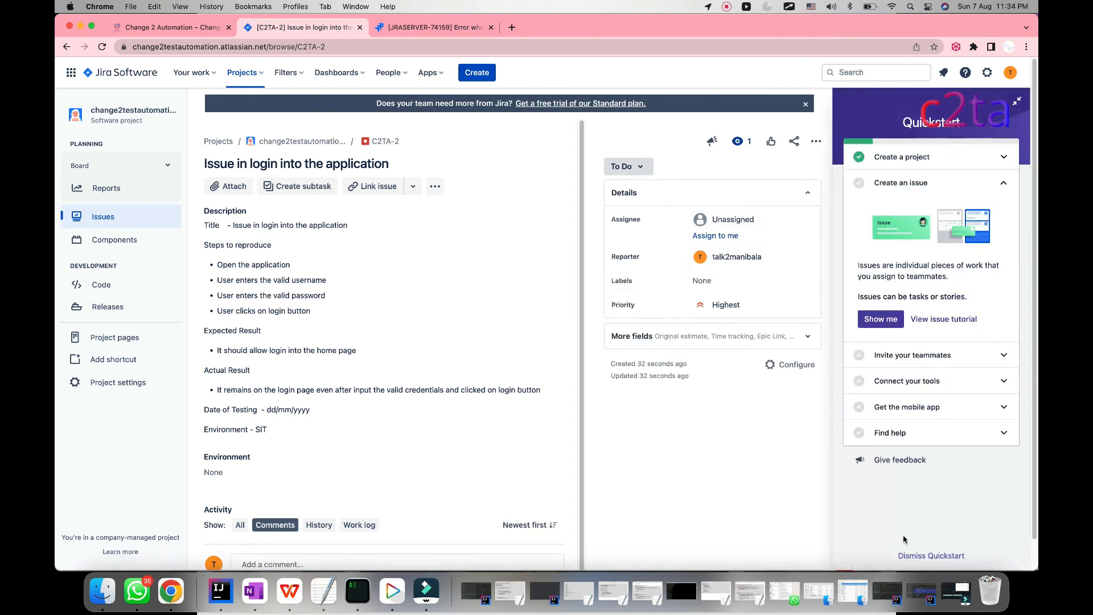
pyautogui.click(911, 554)
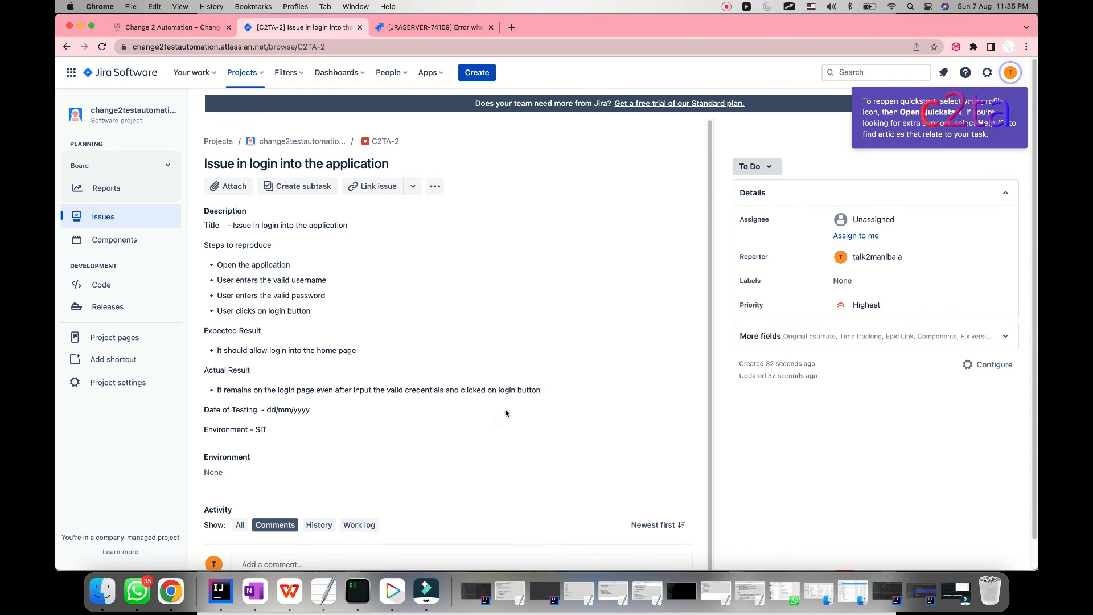
# Review the created bug's description and the workflow statuses it can be moved to
pyautogui.scroll(-1, 427, 341)
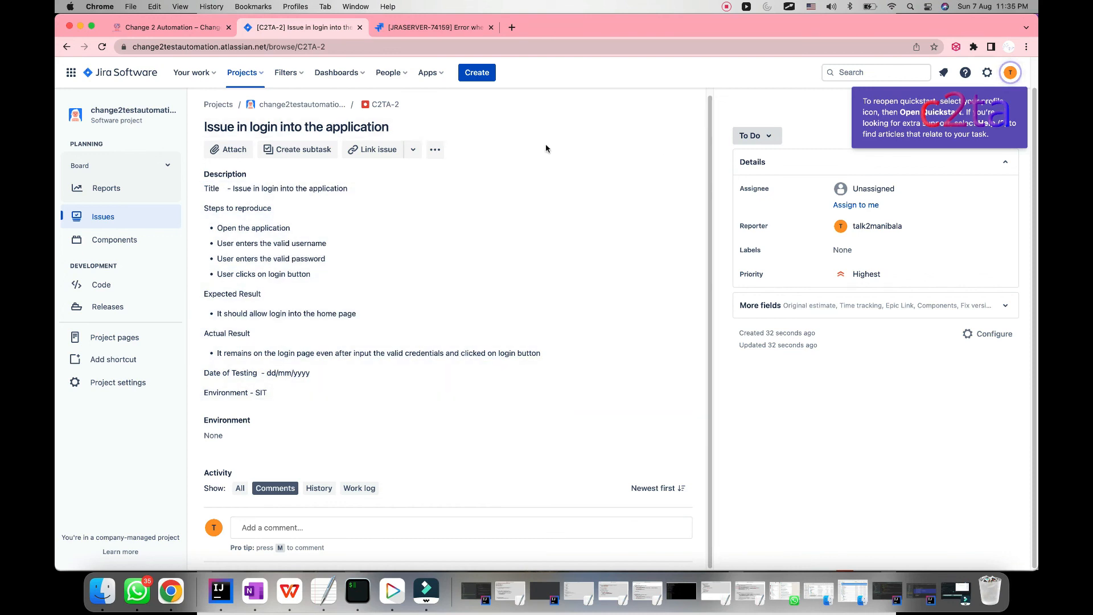
pyautogui.click(771, 137)
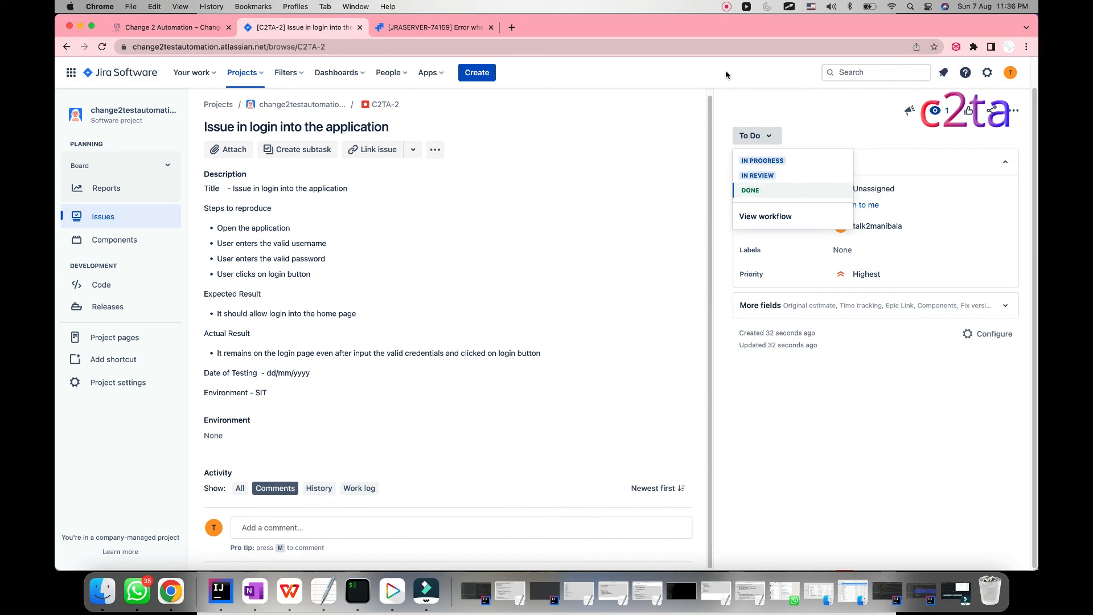
pyautogui.click(571, 187)
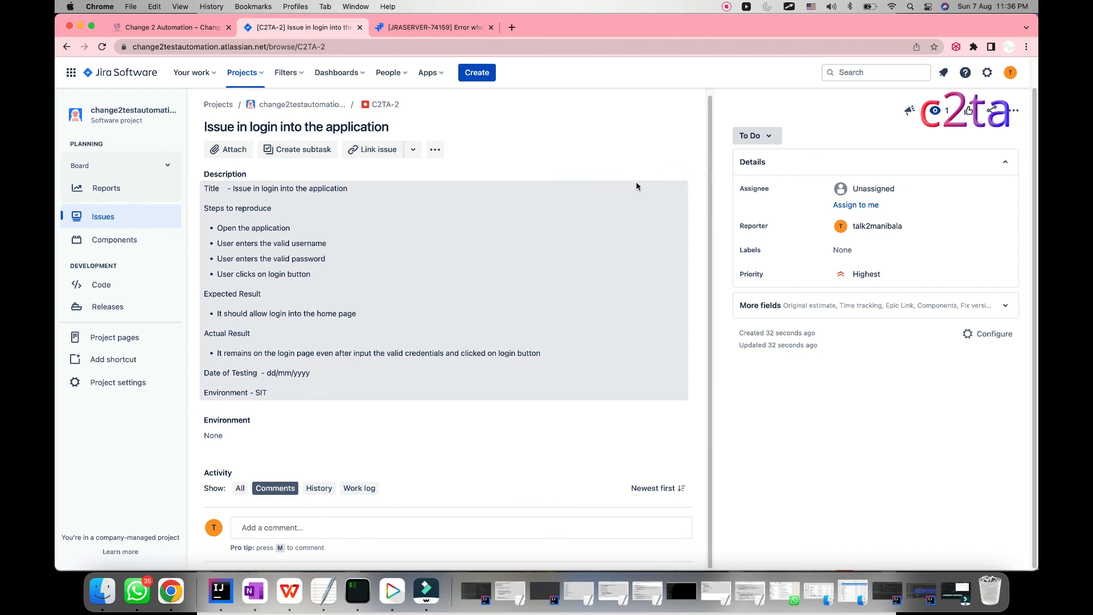
pyautogui.click(193, 28)
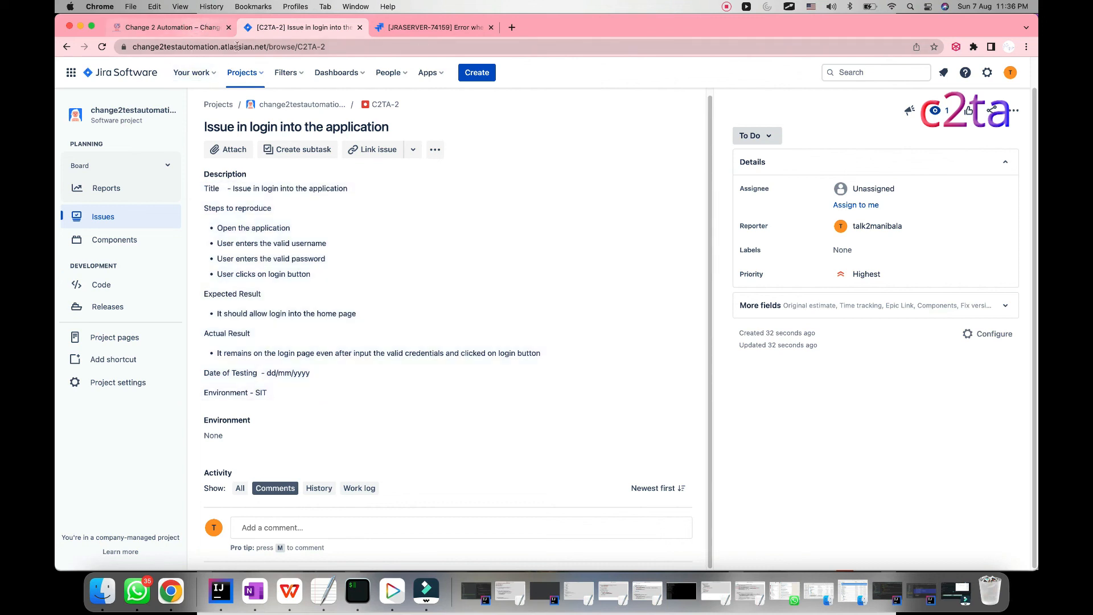